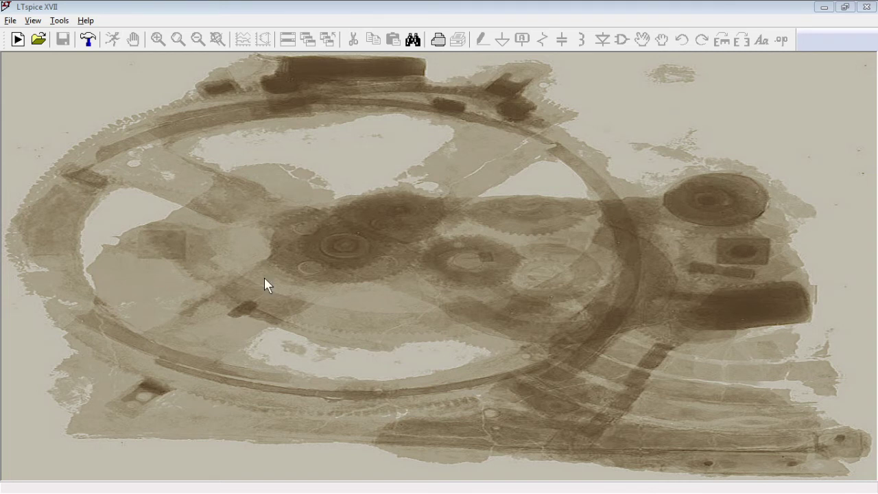
- Create a new schematic and place an npn bipolar transistor in the middle of the sheet
click(15, 43)
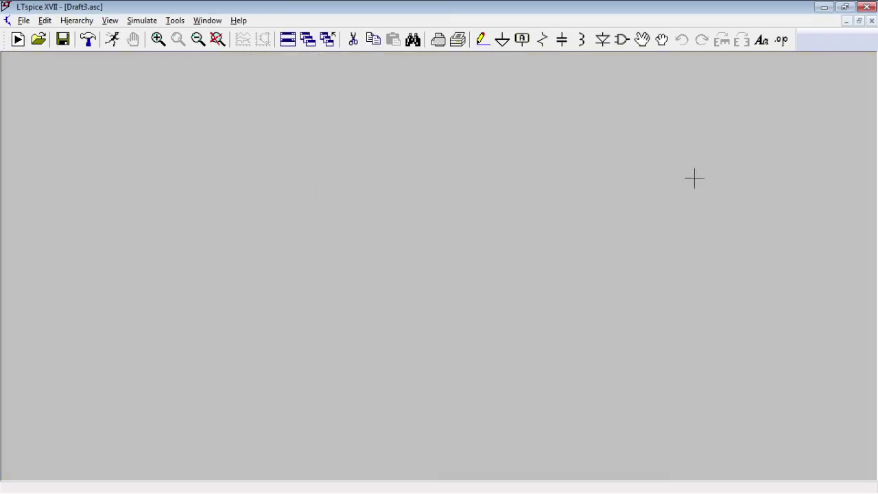
click(622, 39)
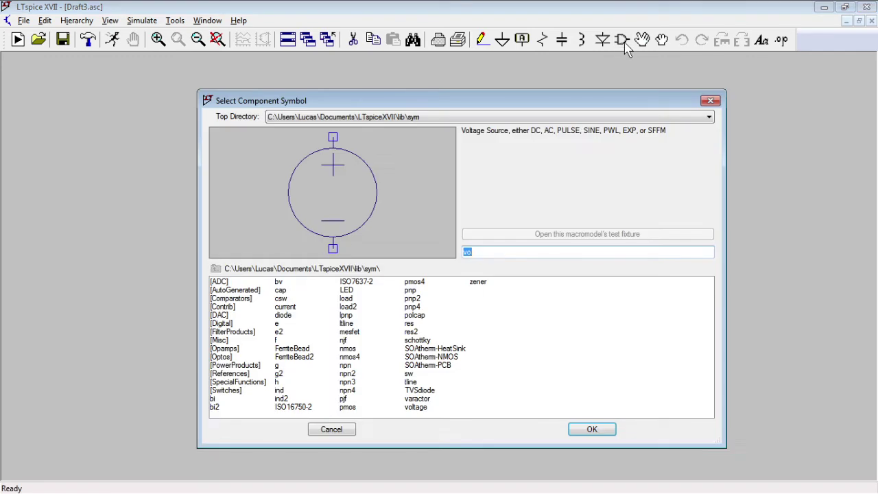
text(npn)
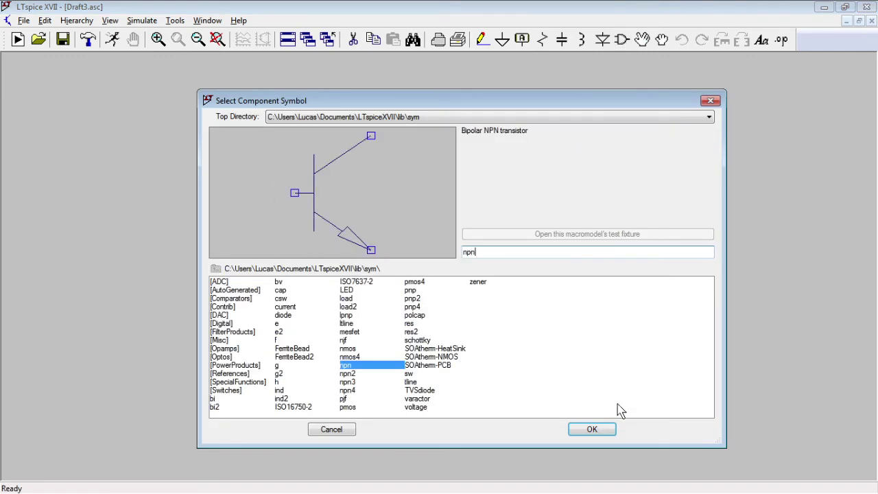
click(602, 426)
click(414, 245)
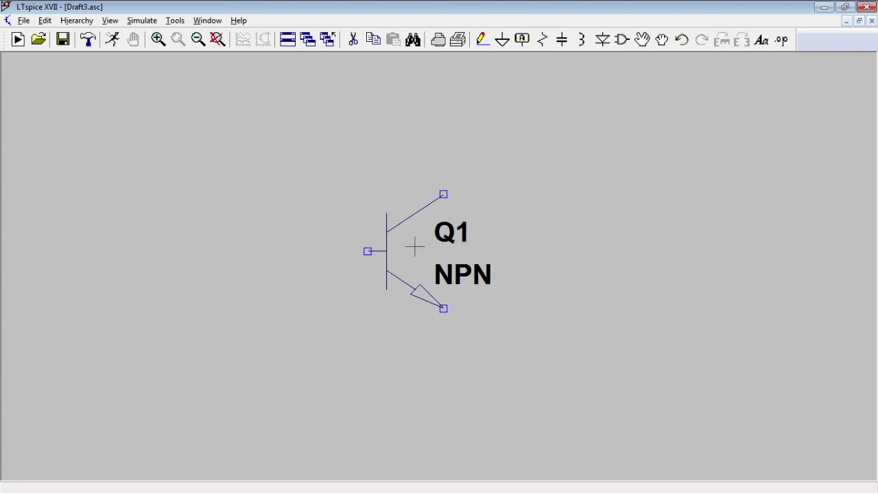
key(Escape)
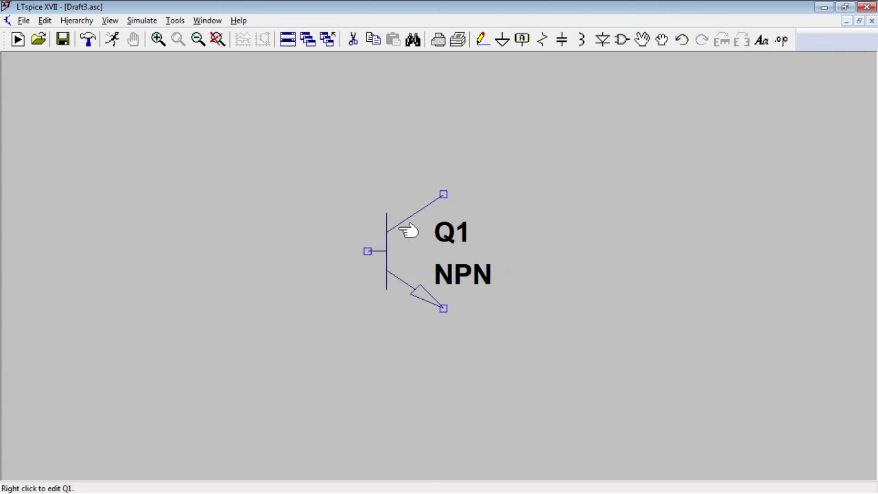
- Assign the NXP BC547C model from the transistor library to Q1
right_click(408, 231)
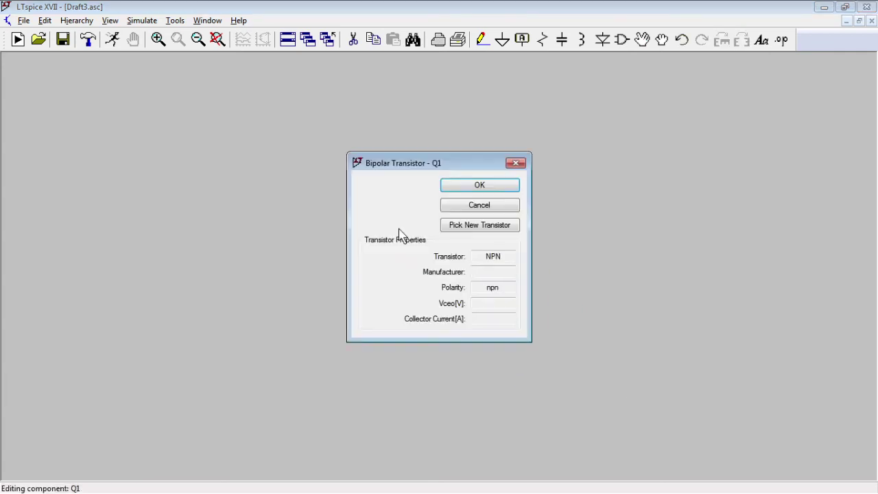
click(455, 230)
drag(442, 168, 404, 108)
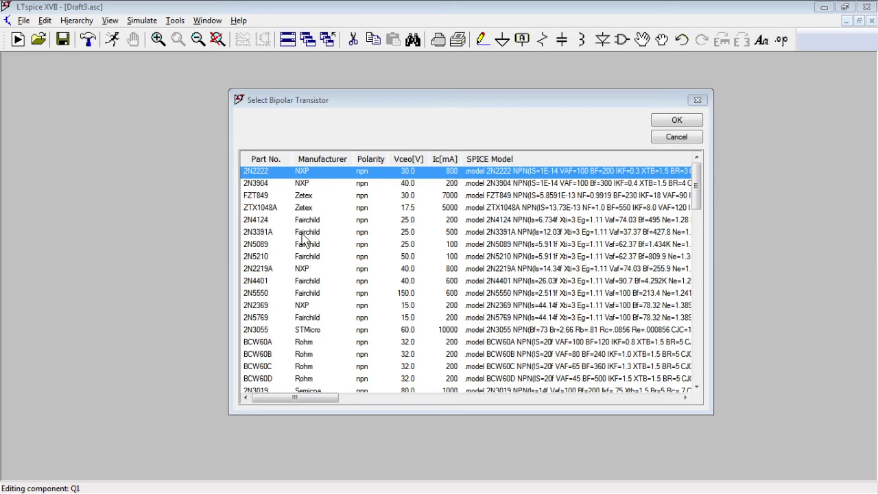
click(274, 343)
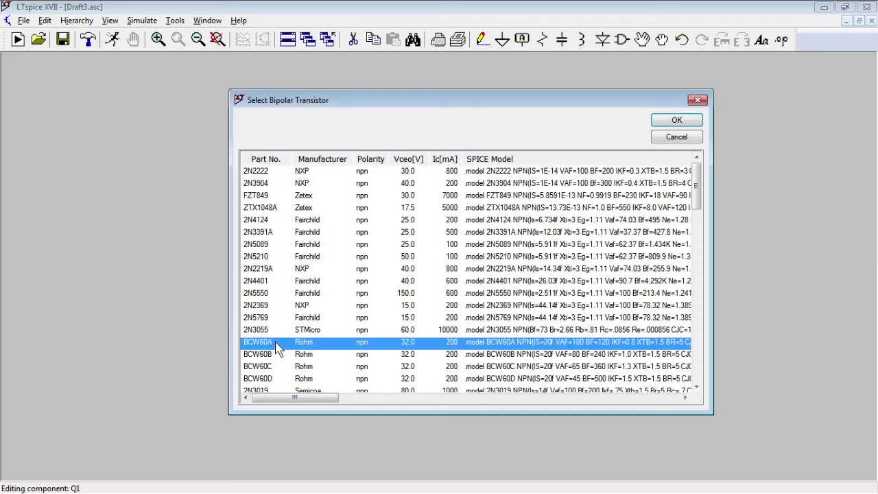
scroll(278, 347, down, 3)
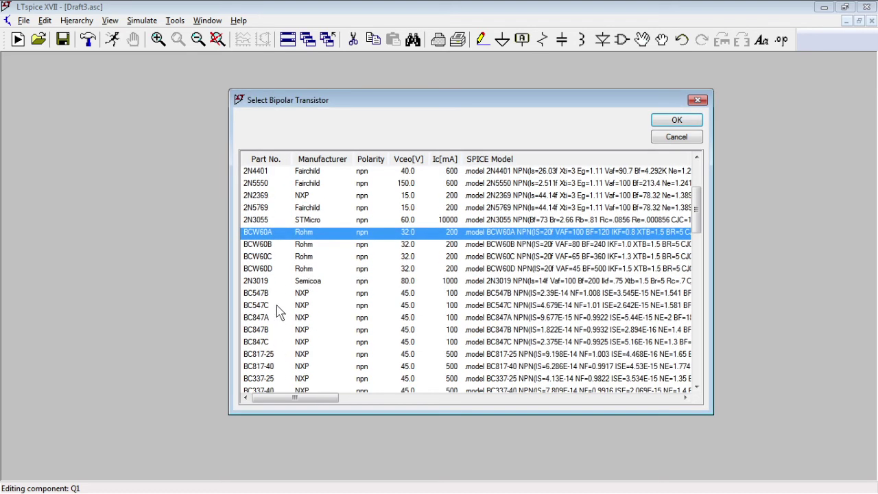
click(278, 309)
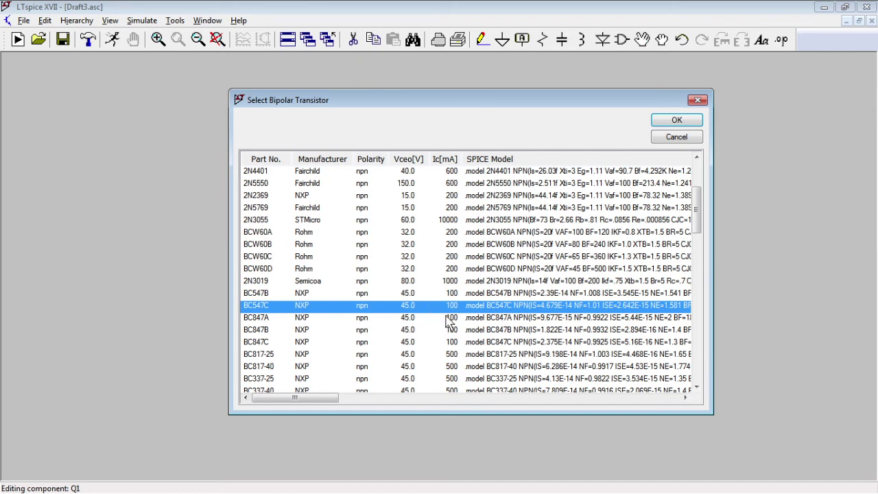
click(676, 120)
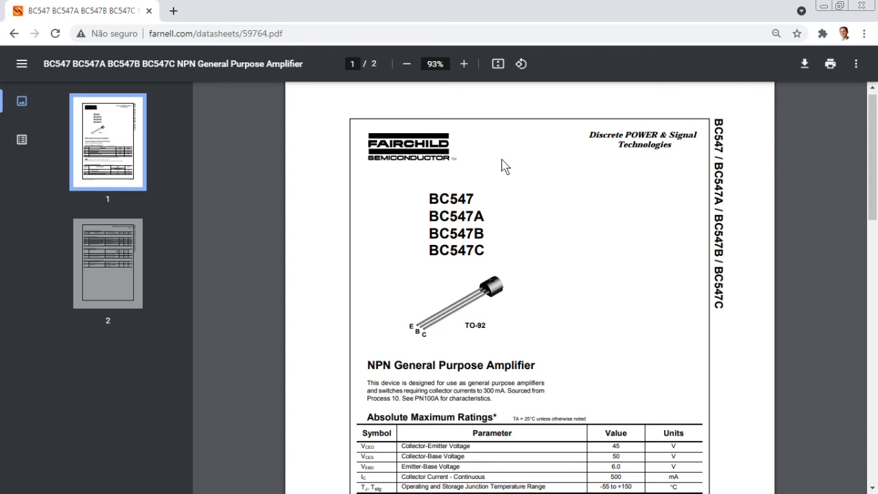
- Examine the BC547 datasheet's electrical characteristics, highlight the minimum and maximum small-signal current gain, and return to LTspice
scroll(515, 168, down, 5)
scroll(514, 162, down, 5)
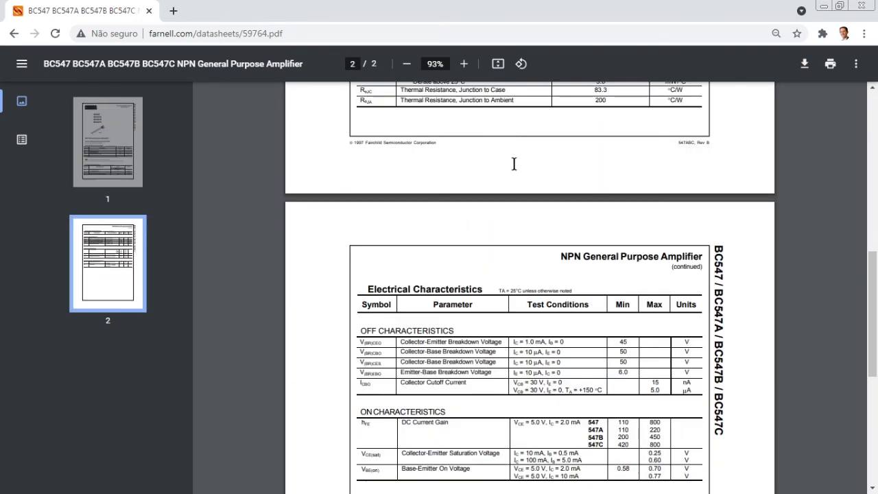
scroll(647, 375, up, 3)
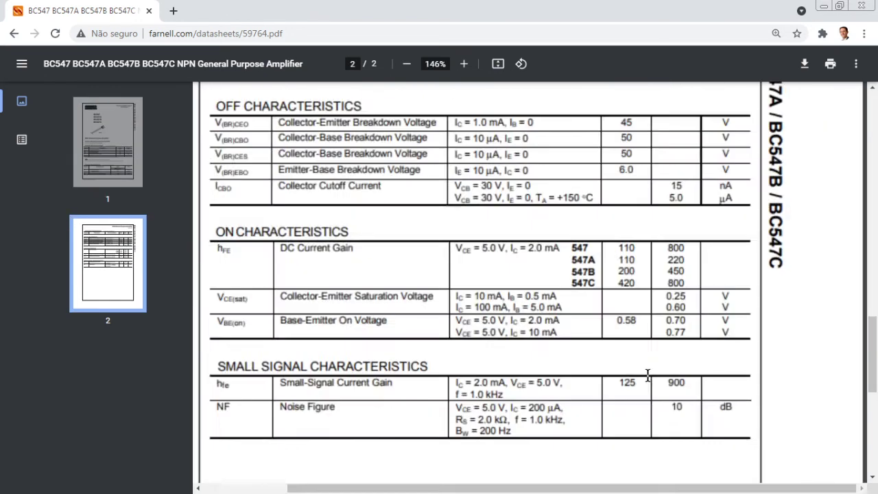
scroll(633, 382, down, 3)
drag(633, 383, 684, 383)
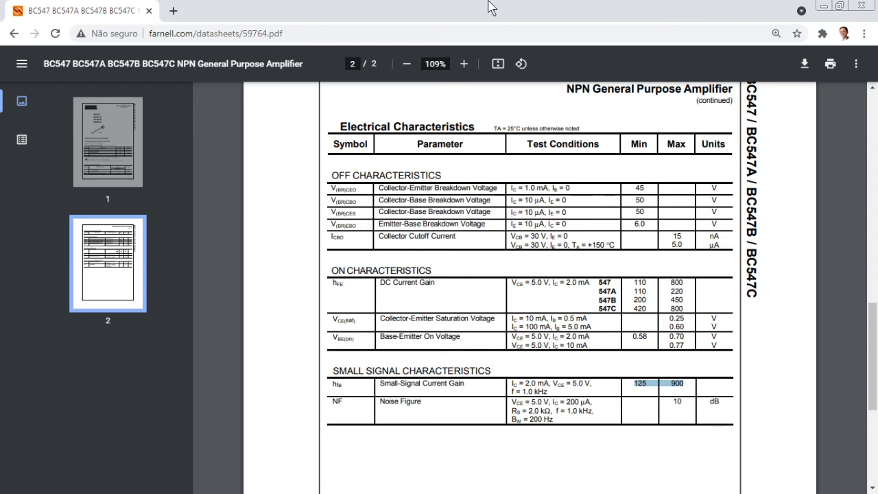
key(alt+Tab)
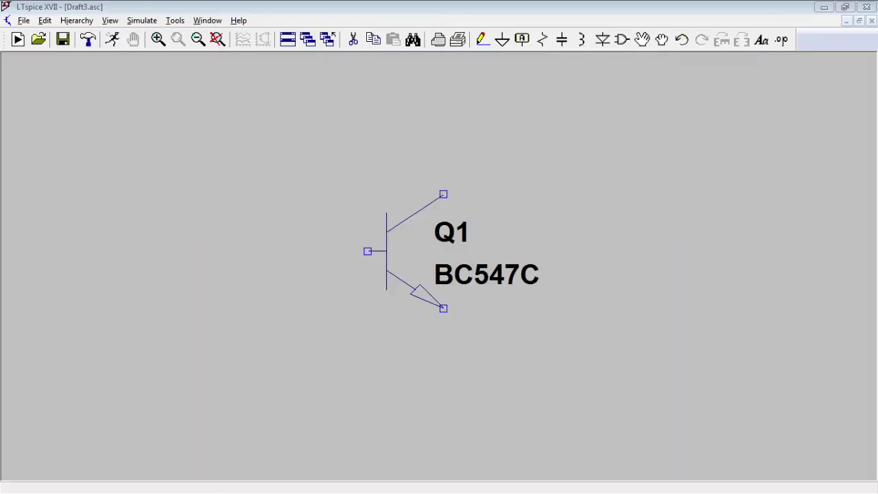
- Place a vertical resistor above the transistor's collector and set its value to 47
scroll(299, 401, down, 3)
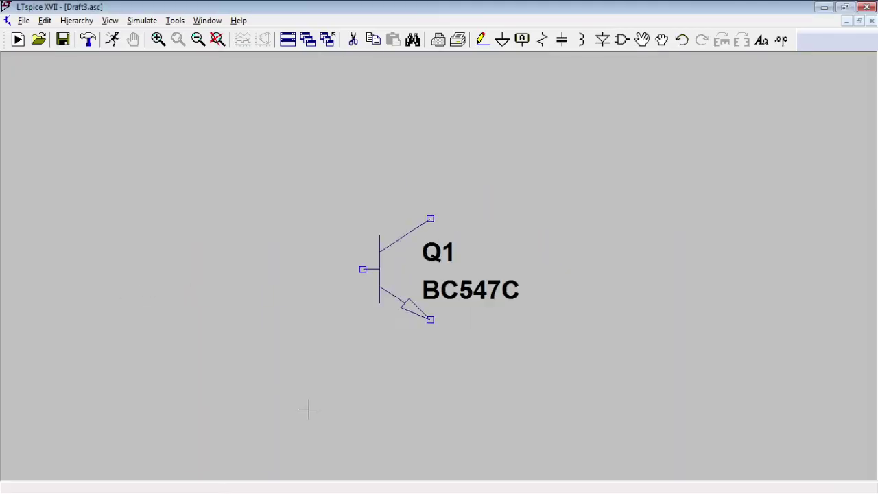
scroll(235, 230, up, 1)
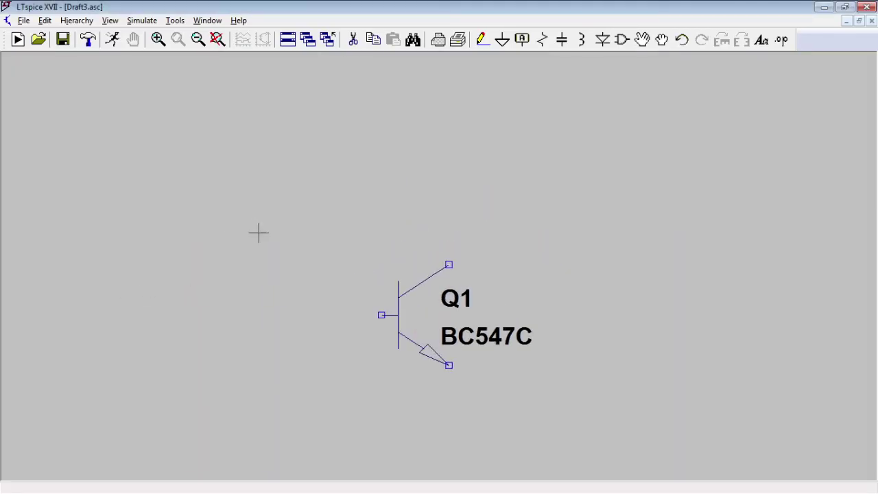
scroll(257, 231, down, 2)
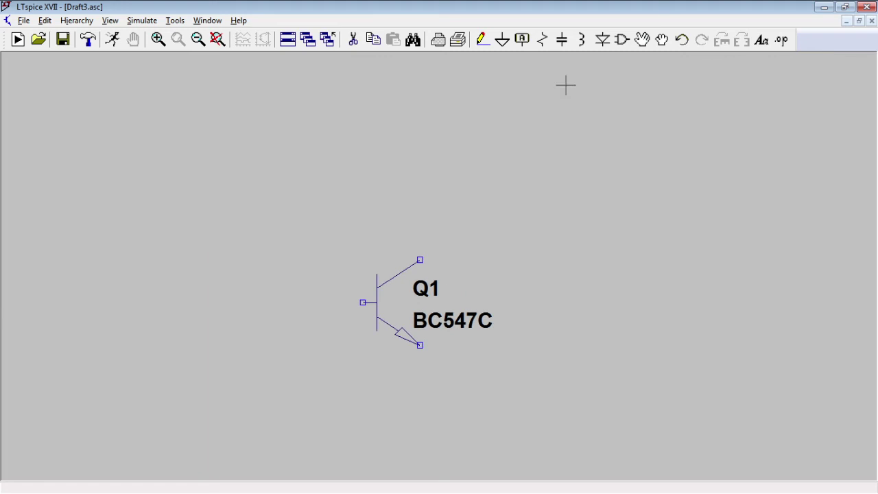
click(543, 40)
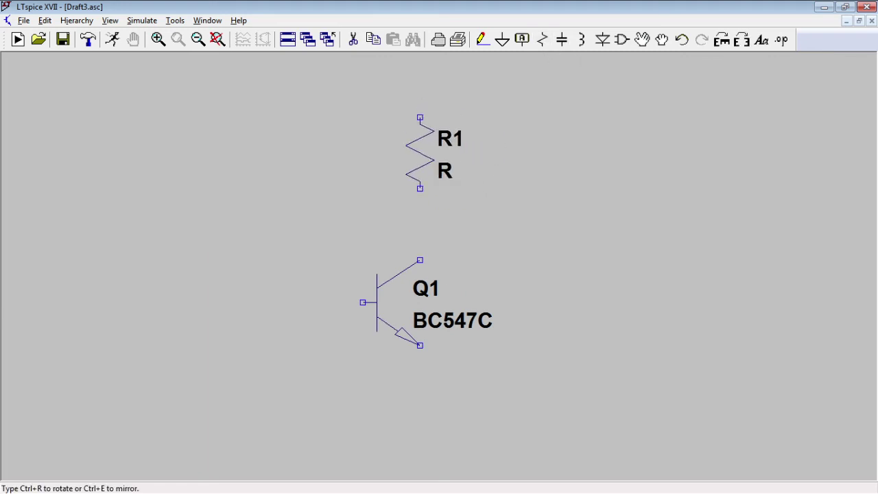
click(416, 145)
right_click(416, 144)
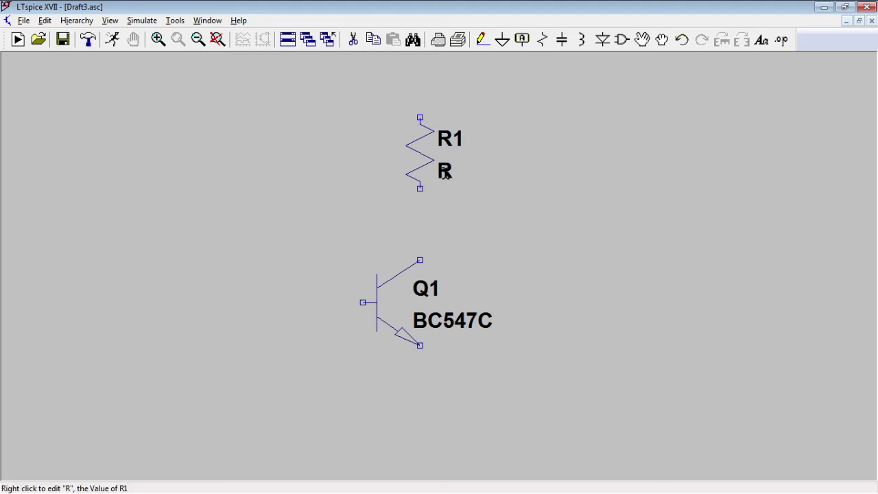
right_click(444, 171)
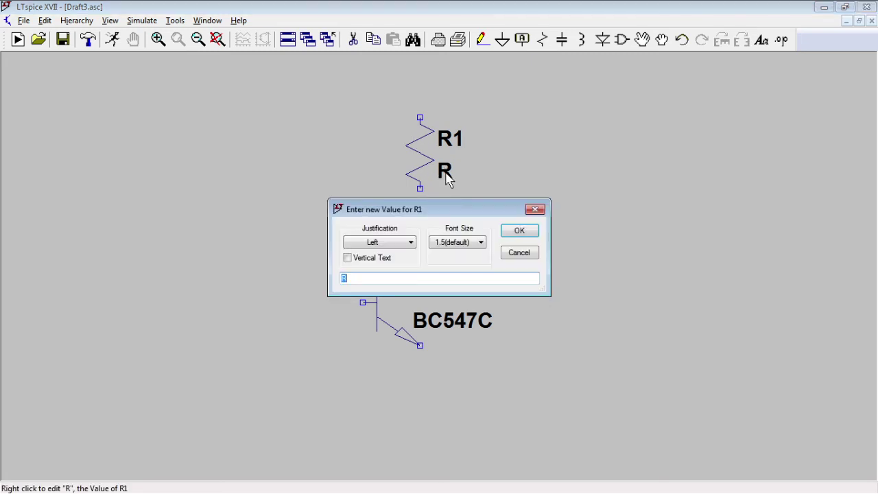
text(47)
key(Return)
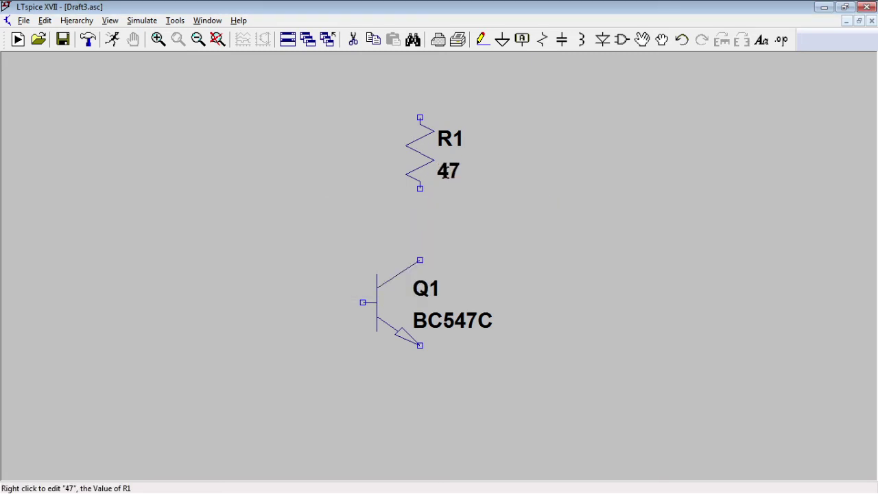
- Place a voltage source component to the left of the resistor and transistor
click(621, 44)
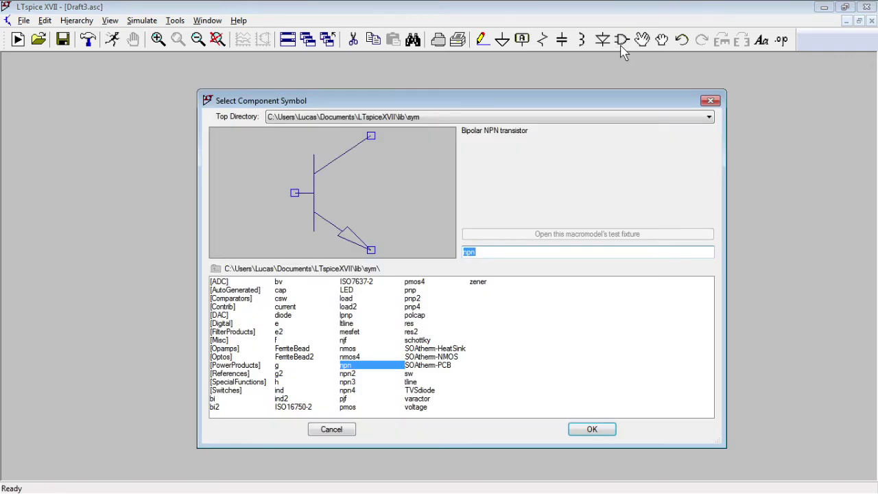
text(voltage)
key(Return)
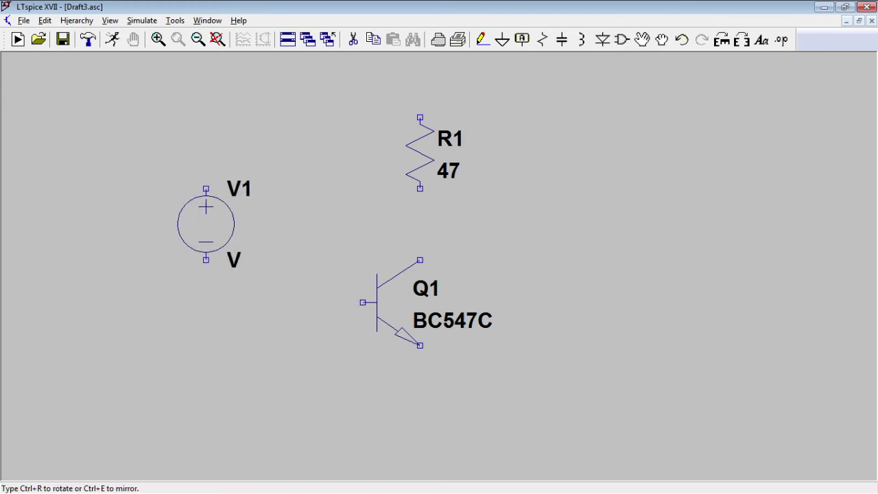
click(206, 206)
key(Escape)
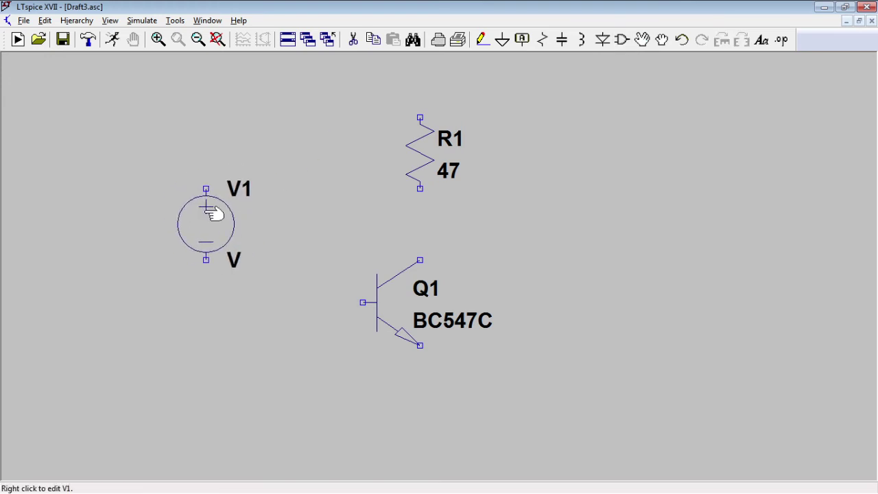
- Wire the source's positive terminal over to the top of R1, and R1's lower end to the transistor's collector
click(482, 40)
click(205, 188)
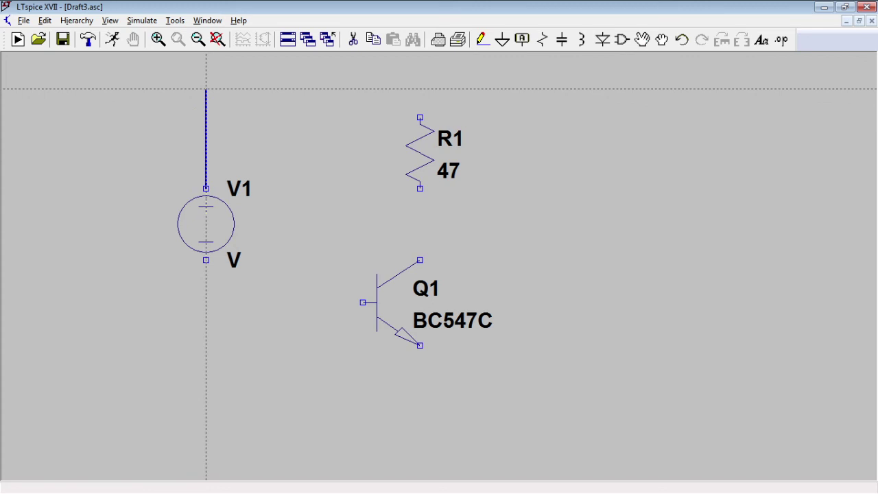
click(206, 88)
click(420, 117)
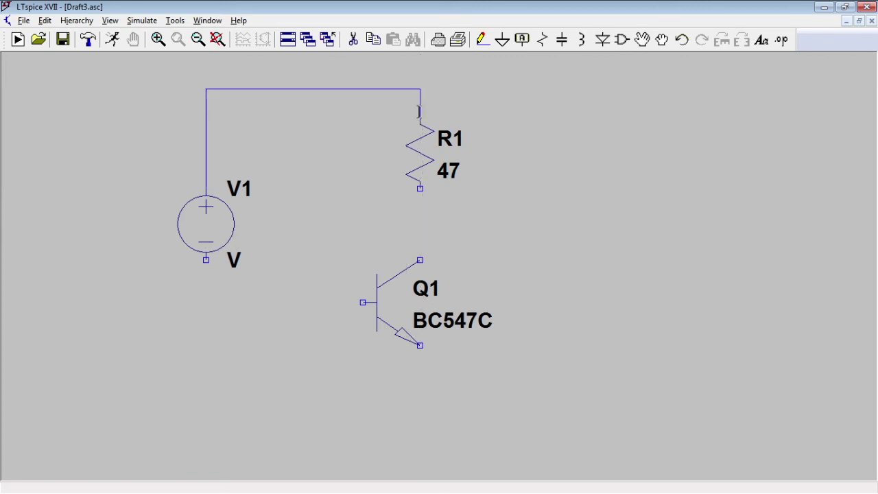
click(420, 188)
click(420, 260)
- Wire the transistor's emitter down and back to the negative terminal of V1, closing the collector loop
click(419, 345)
click(420, 388)
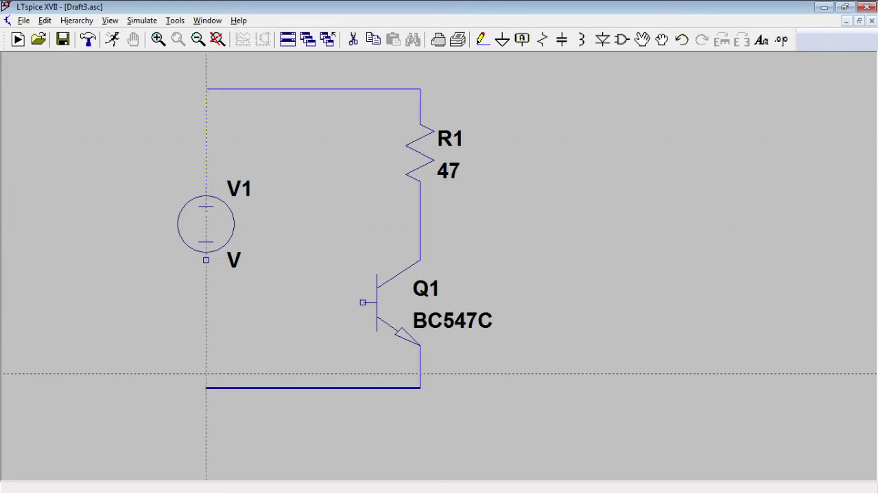
click(206, 388)
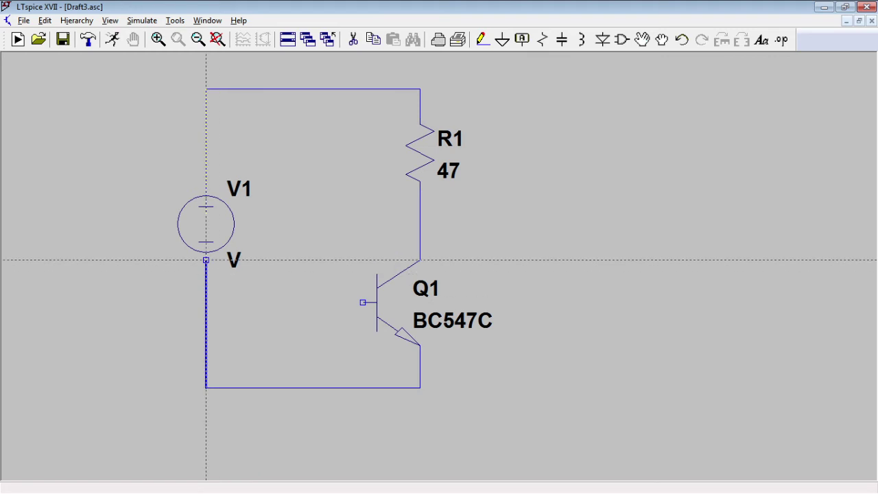
click(206, 260)
right_click(206, 260)
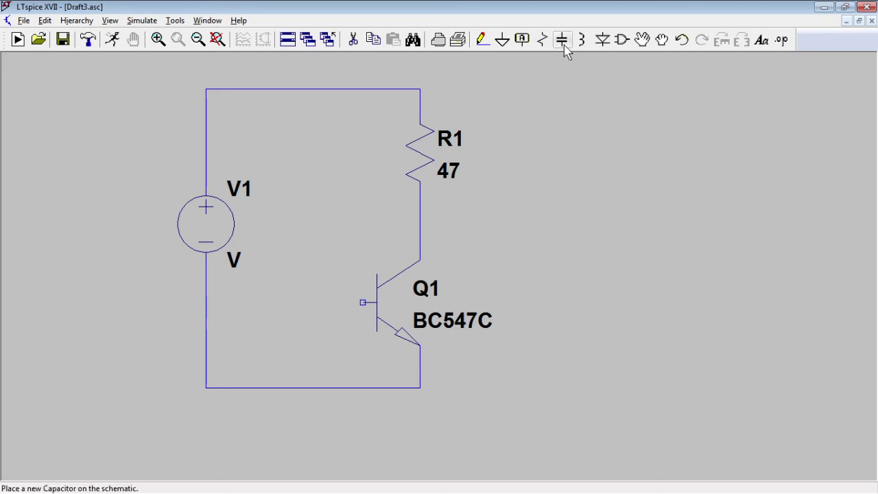
- Place a second vertical resistor between the voltage source and R1, above the transistor's base
click(542, 40)
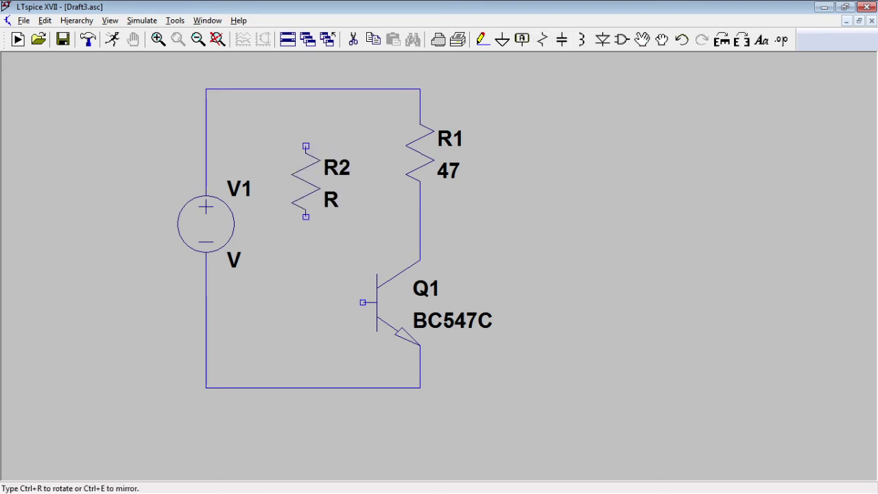
click(320, 181)
key(Escape)
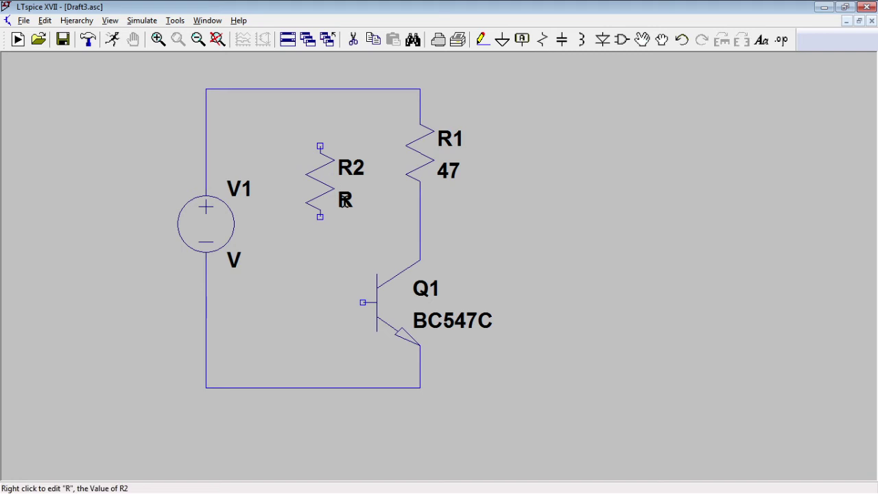
- Set the DC value of voltage source V1 to 10 V
right_click(230, 242)
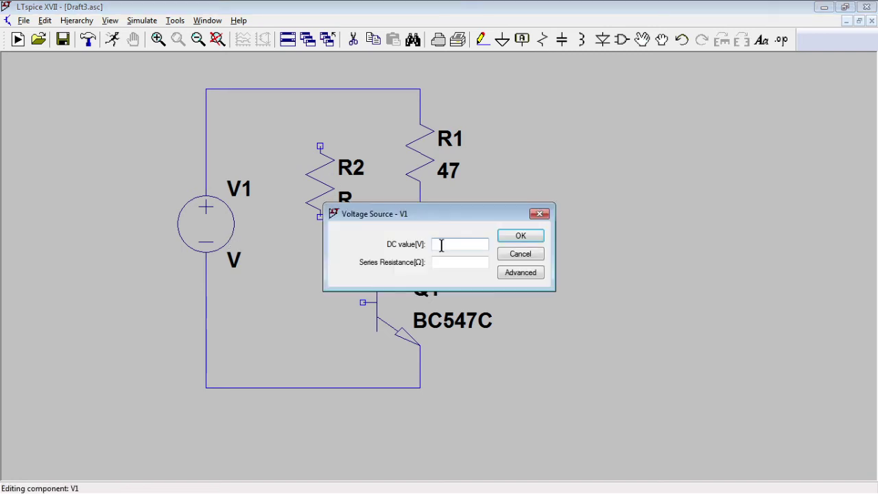
text(10)
key(Return)
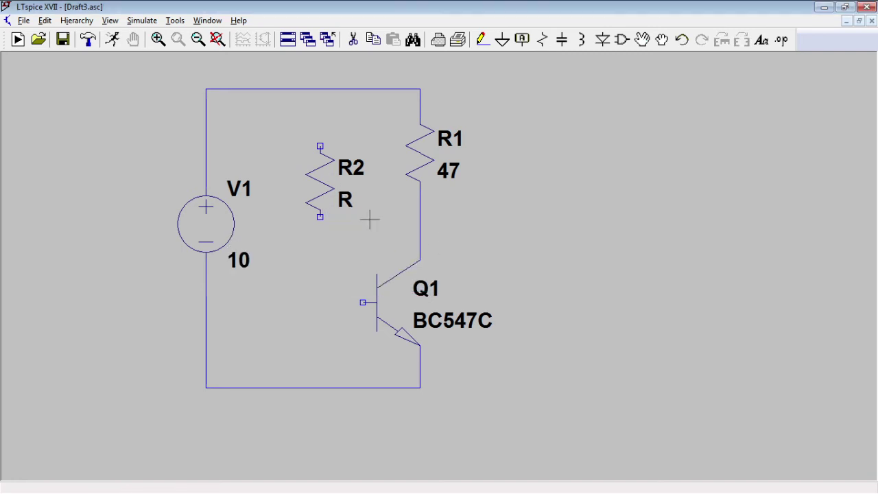
- Set the resistance of R2 to 33k
right_click(348, 195)
text(3)
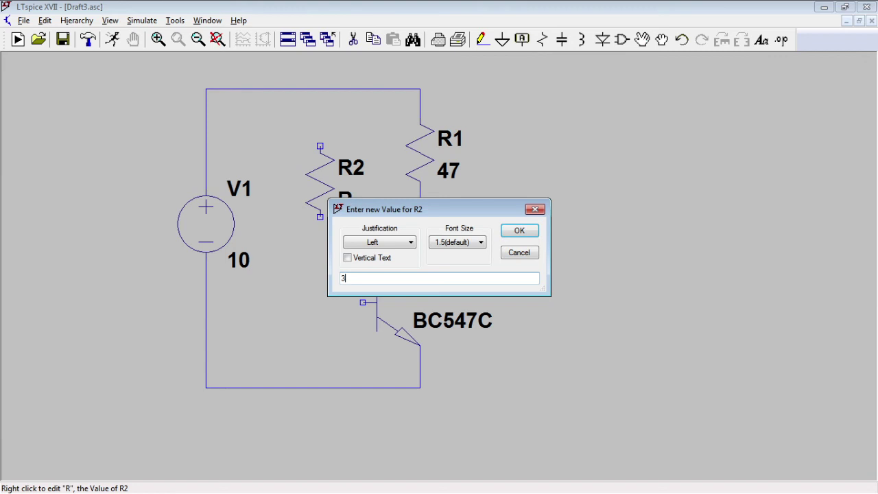
text(3k)
key(Return)
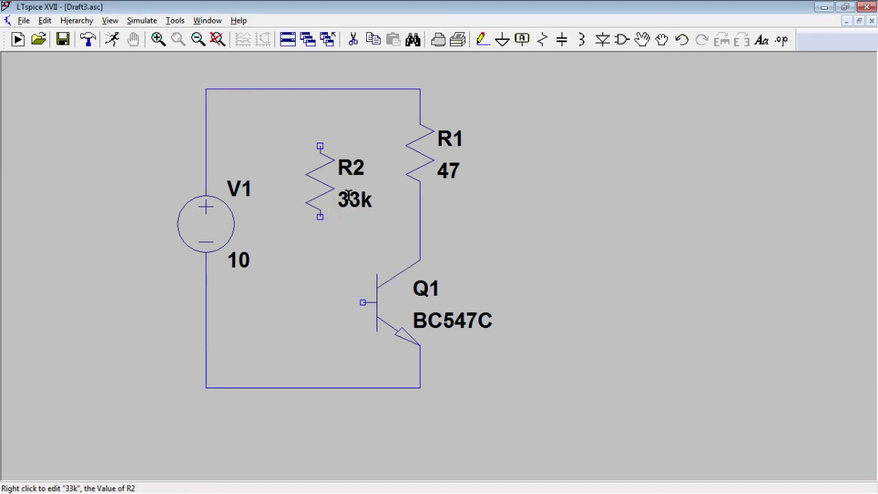
- Wire R2's lower end to the transistor's base and its upper end to the supply wire above
click(483, 39)
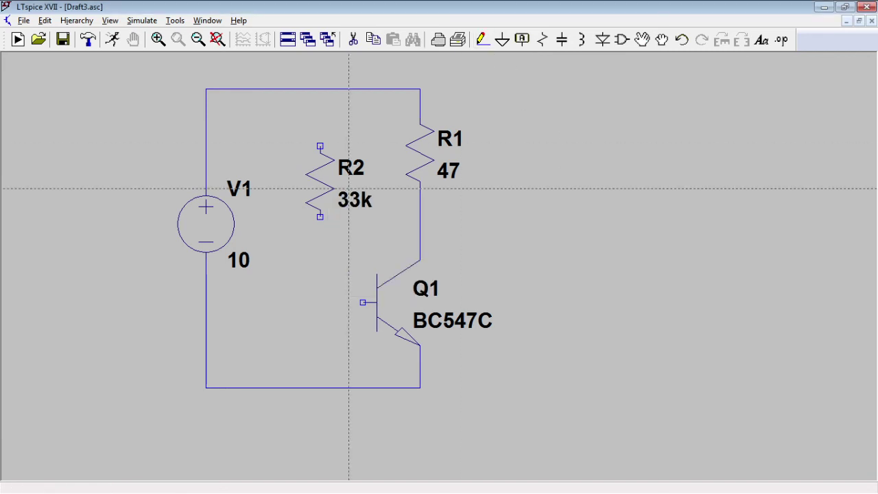
click(319, 217)
click(362, 302)
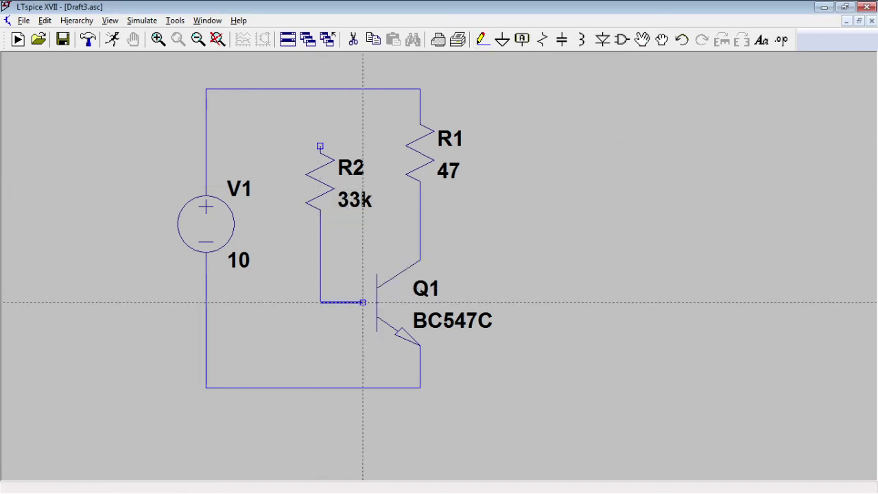
click(362, 302)
click(320, 145)
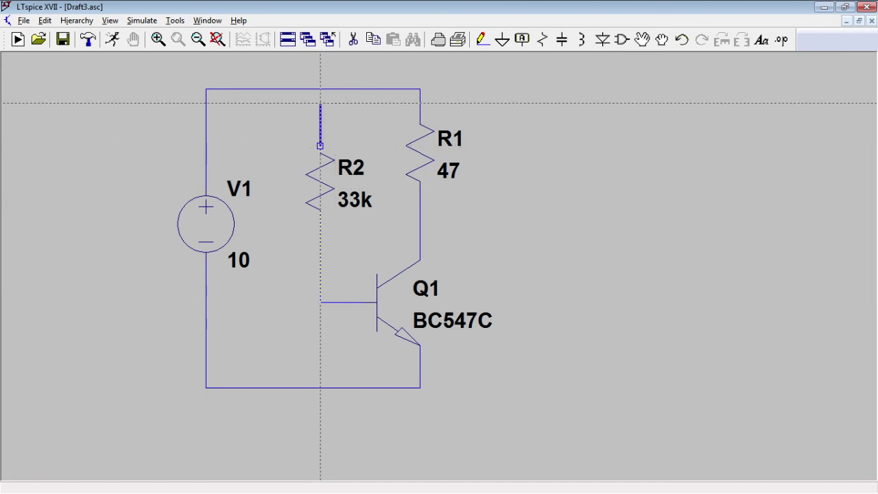
click(320, 89)
key(Escape)
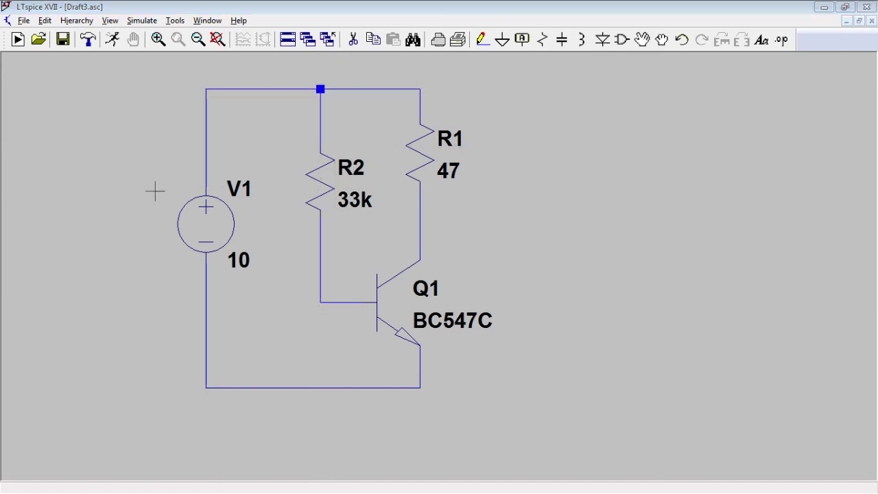
- Place a ground symbol below the circuit and wire it to the return line between V1 and the emitter
click(502, 40)
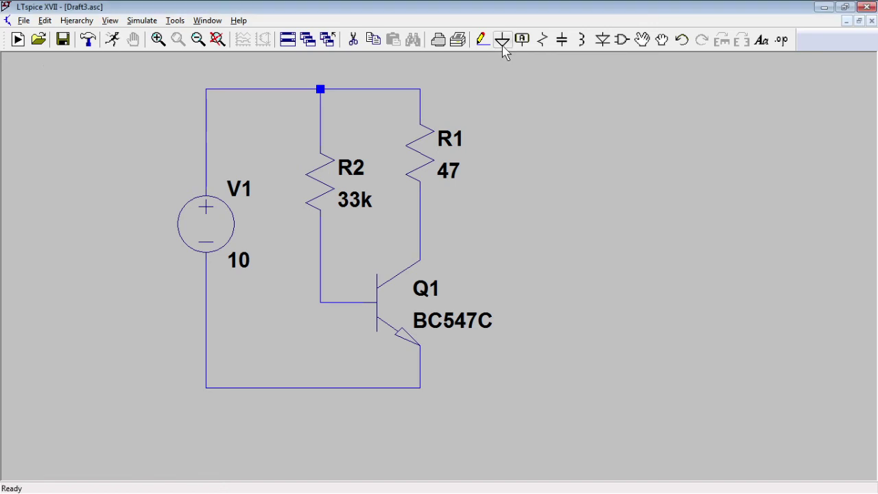
click(319, 416)
key(Escape)
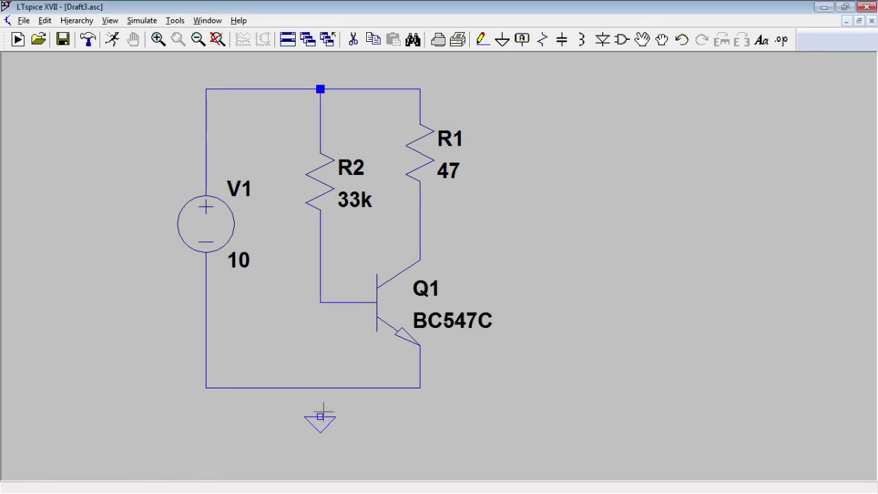
click(483, 40)
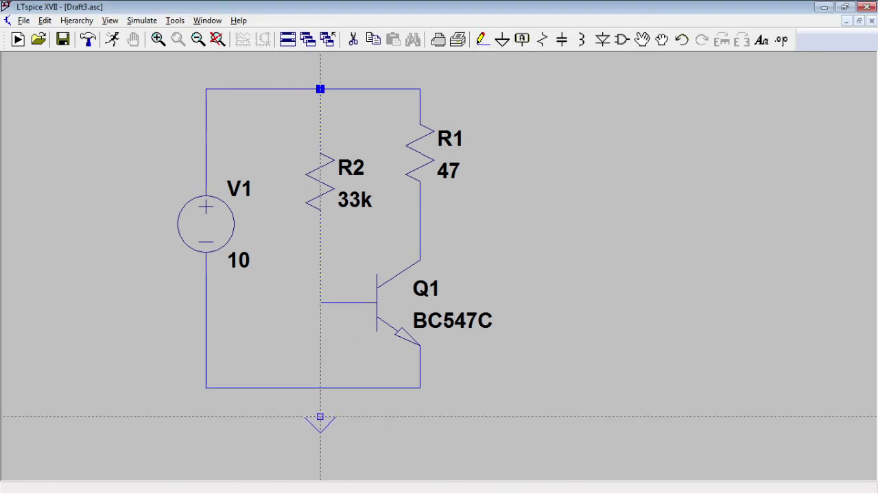
click(320, 417)
click(320, 389)
key(Escape)
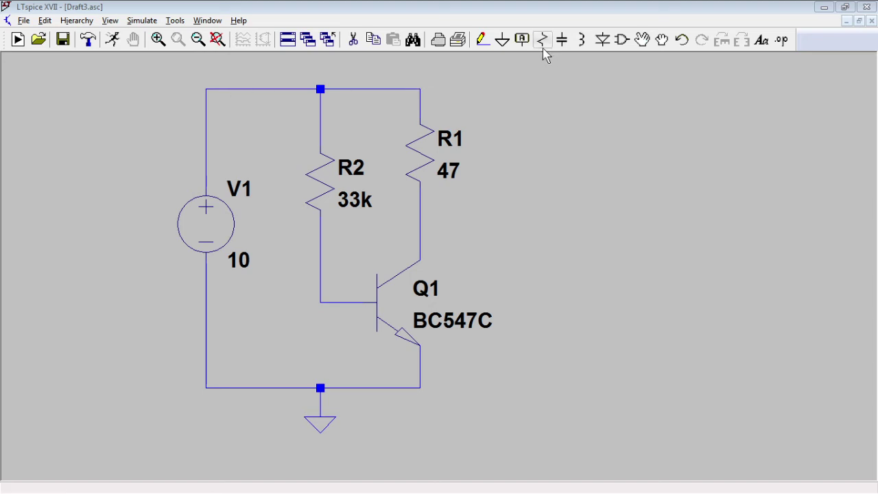
- Label the supply net between V1 and R2 as "fonte"
click(523, 41)
text(Vcc)
key(Return)
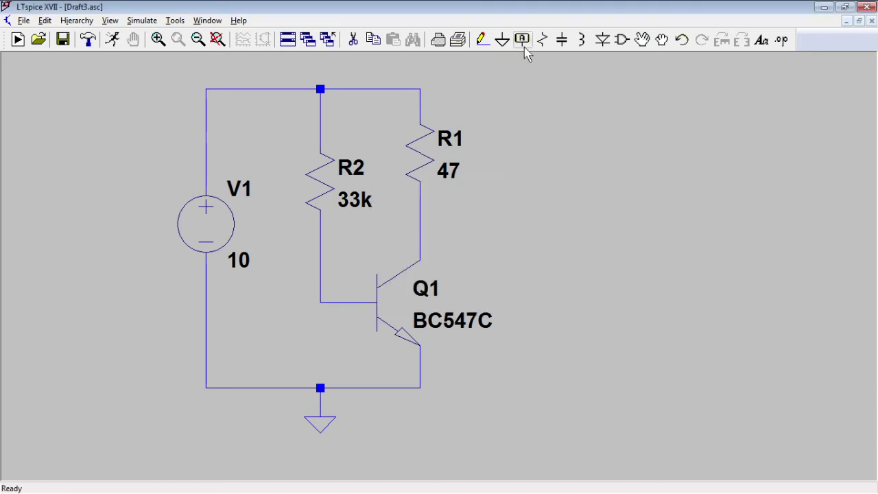
click(277, 90)
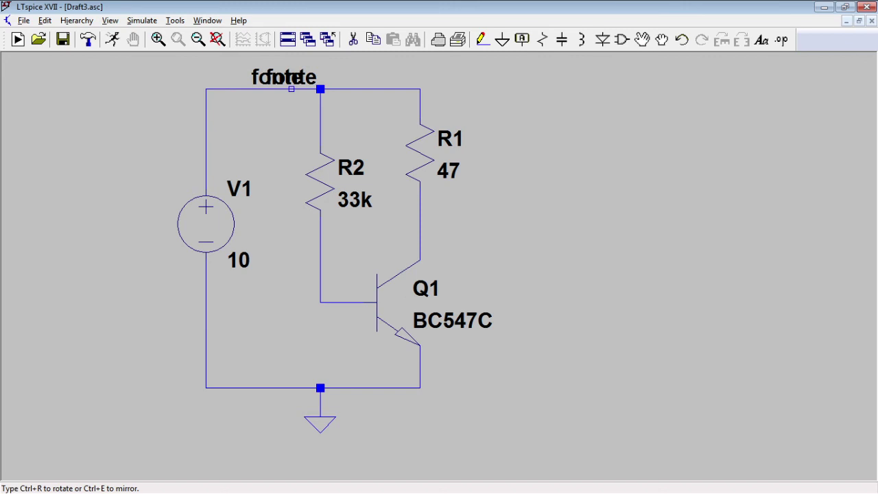
key(Escape)
- Place a net label named "saida" just beside the wire between R1 and the transistor's collector
click(523, 39)
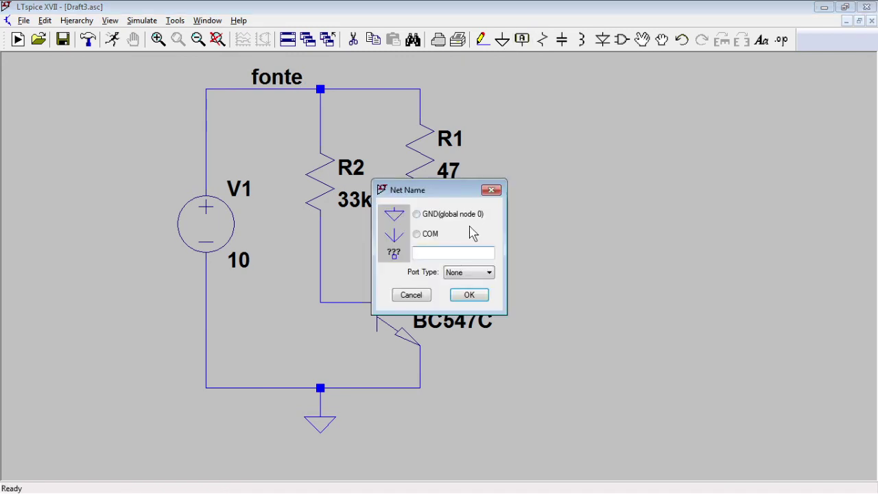
text(saida)
key(Return)
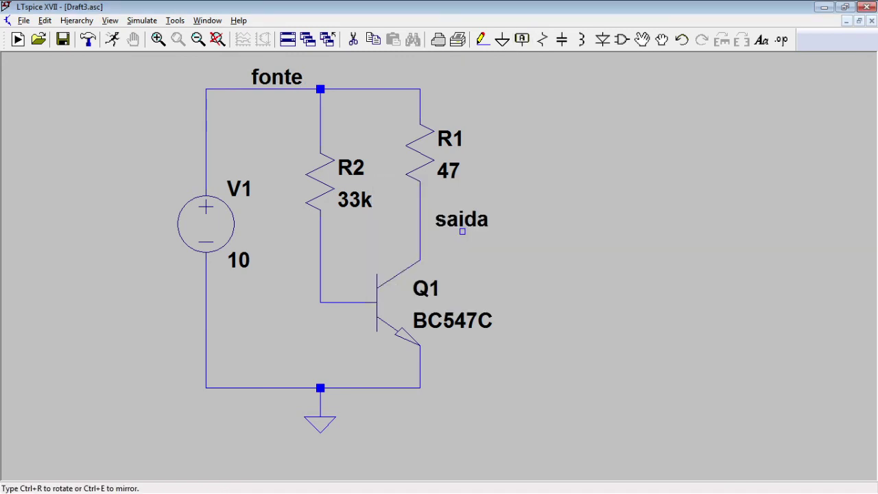
click(462, 231)
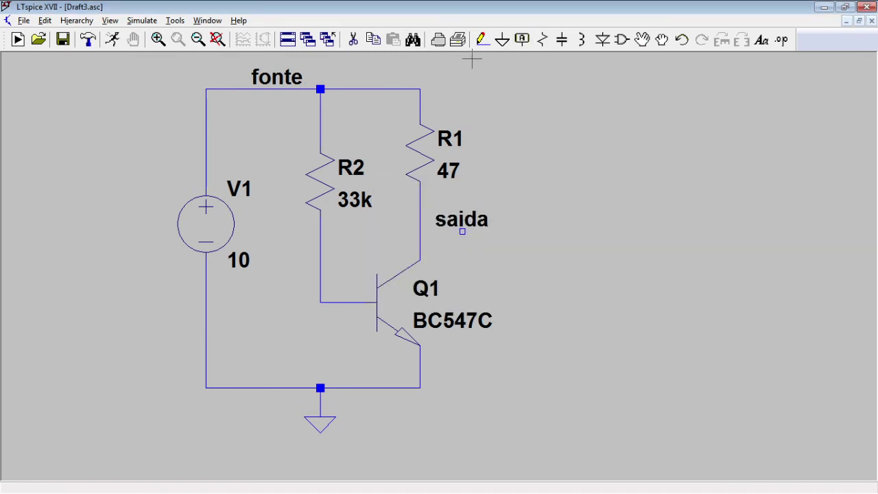
key(Escape)
- Draw a horizontal output wire from the collector line through the "saida" label and a little beyond it
click(482, 39)
click(420, 231)
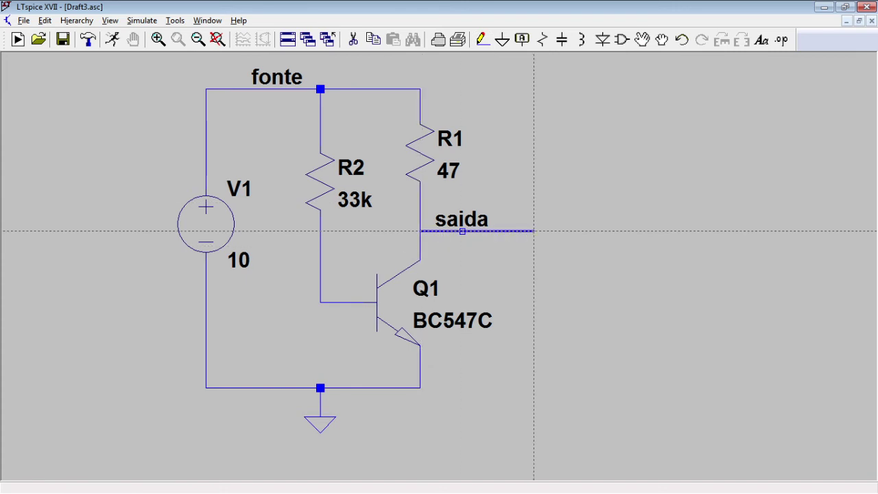
click(534, 231)
key(Escape)
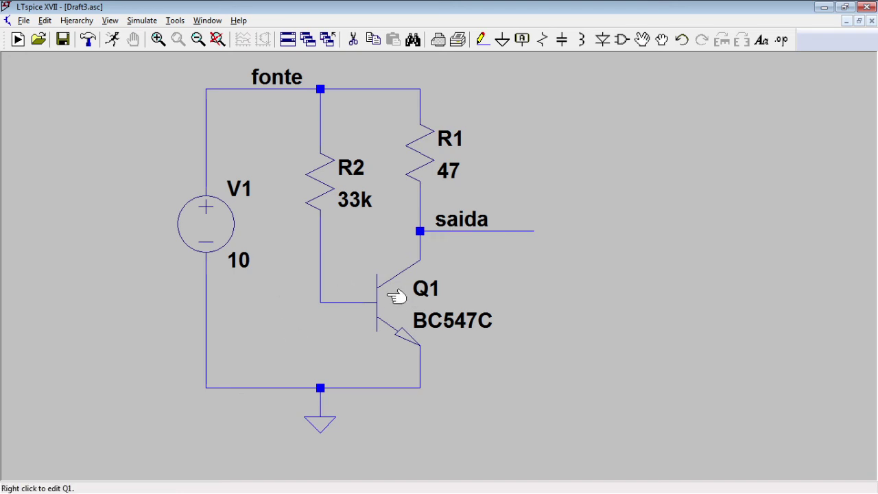
- Run a transient simulation with a stop time of 10 s
click(114, 41)
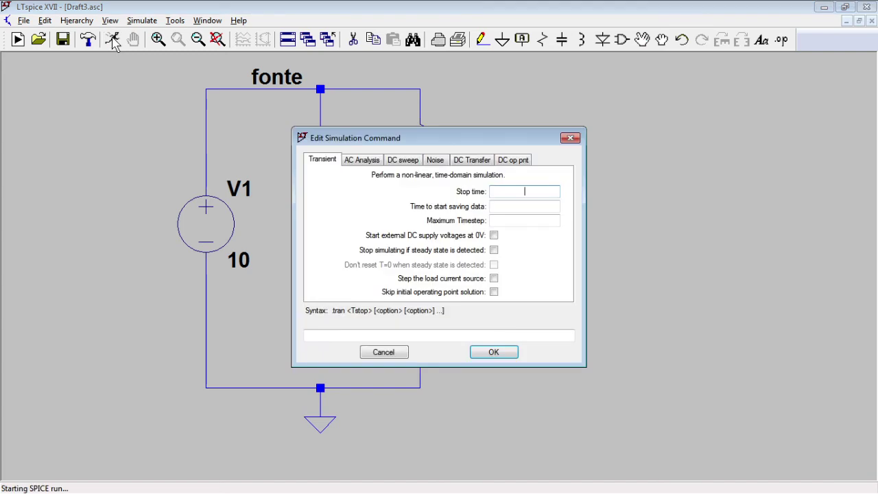
text(10)
click(493, 352)
- Tile the schematic and waveform windows vertically and add a second plot pane to the waveform window
click(192, 20)
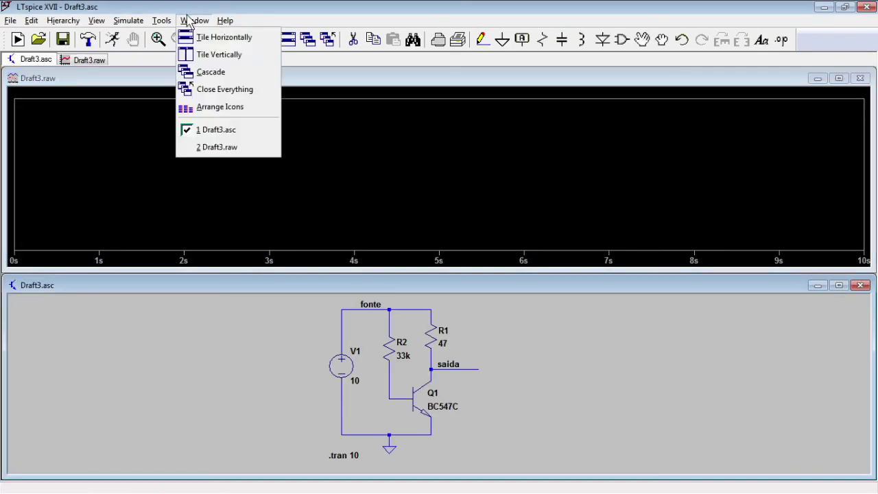
click(226, 54)
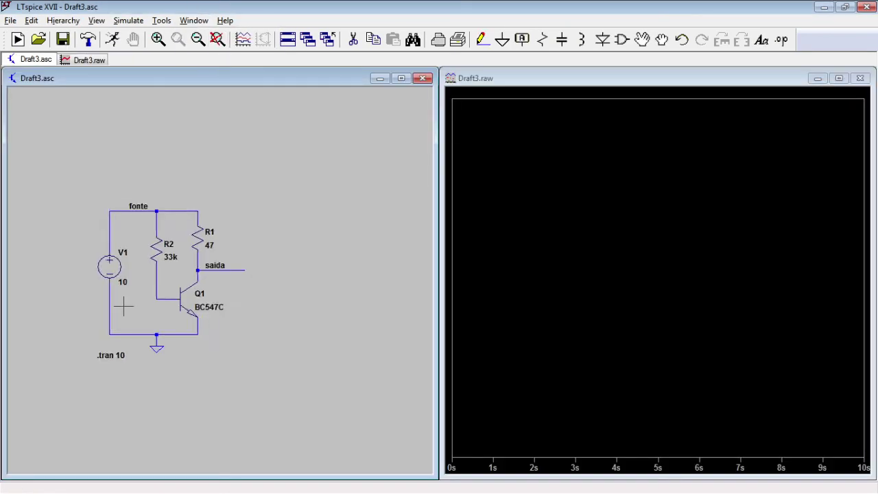
scroll(124, 307, up, 2)
right_click(551, 183)
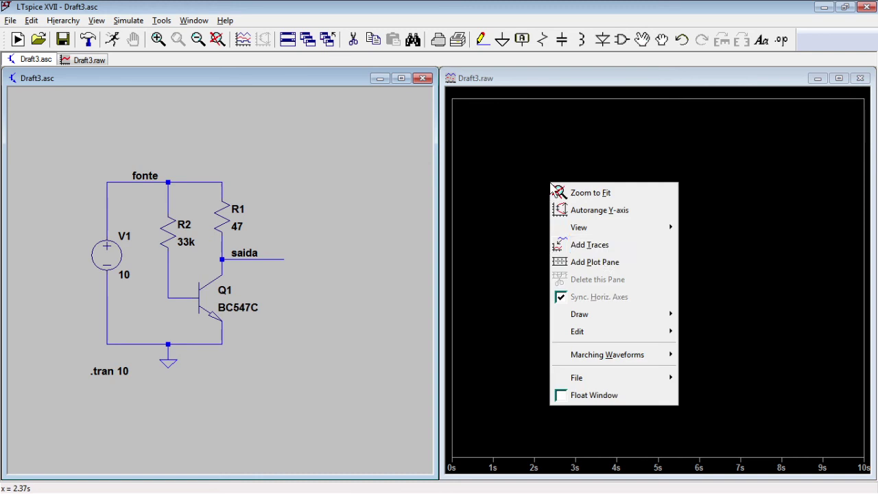
click(595, 261)
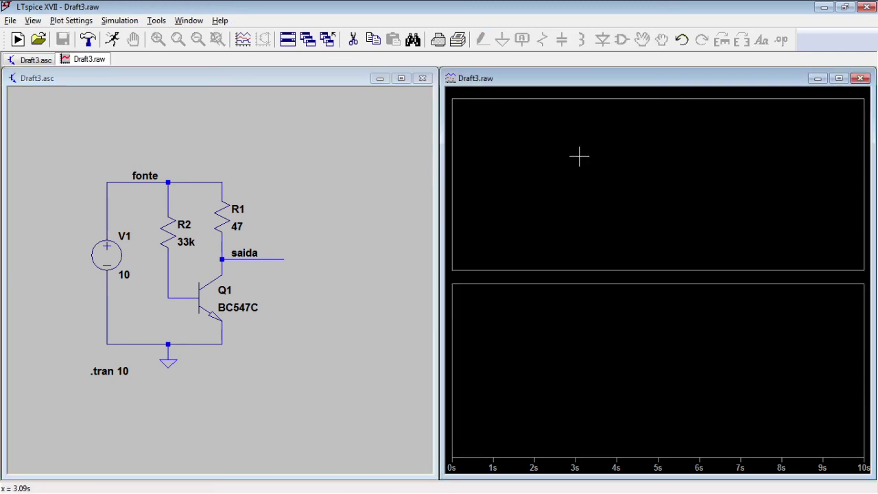
- Plot the voltages of the fonte net, the saida net and the transistor's base node in the upper pane
click(293, 149)
click(149, 177)
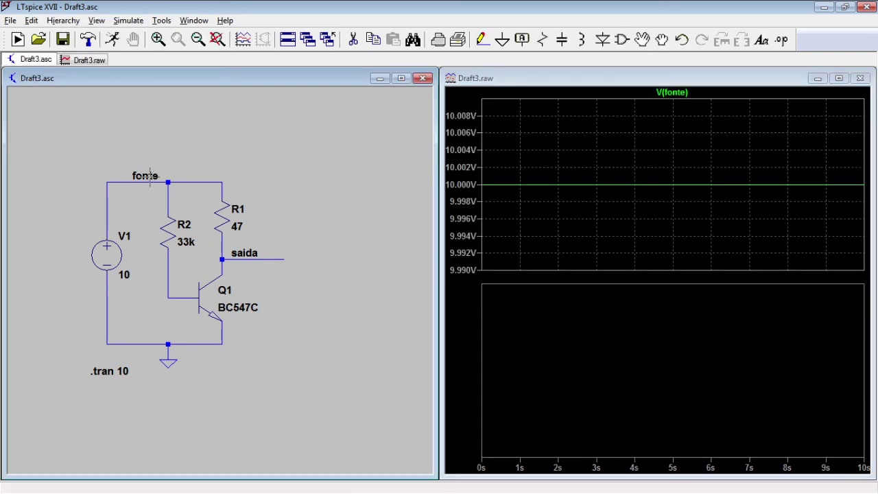
click(256, 253)
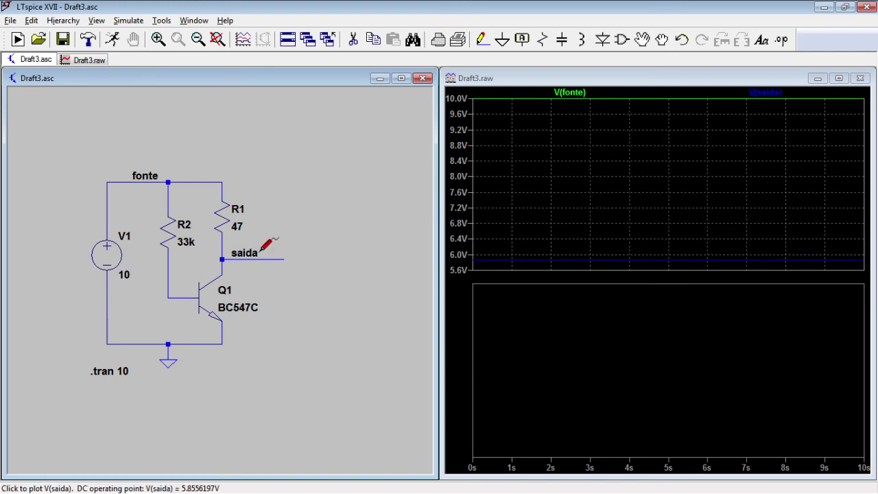
click(175, 291)
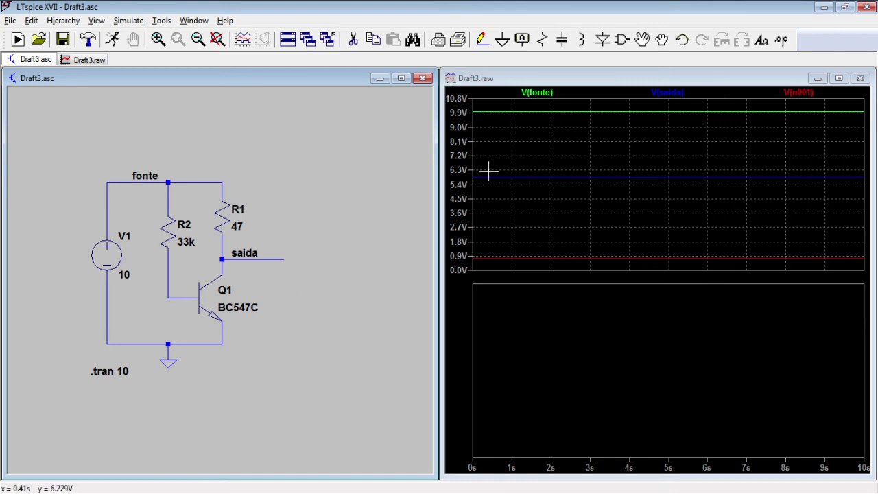
- Measure V(saida) with a cursor attached to its trace, keeping the readout window clear of the schematic
click(667, 92)
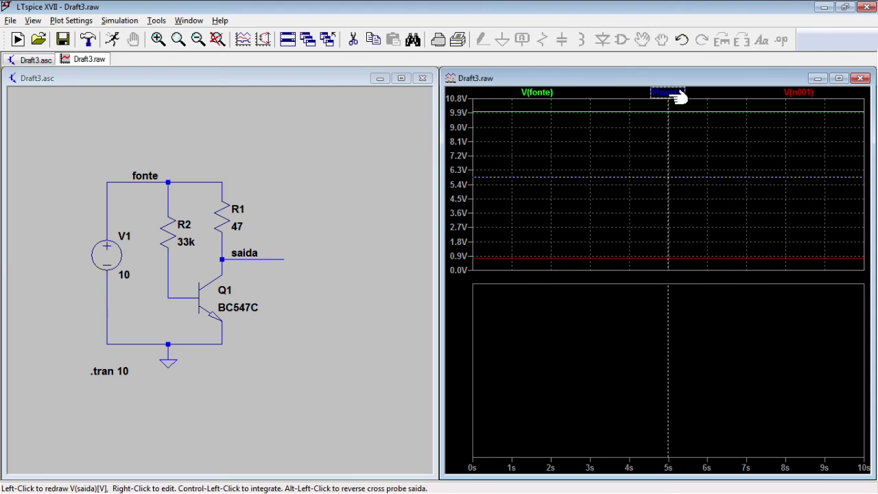
drag(668, 153, 662, 153)
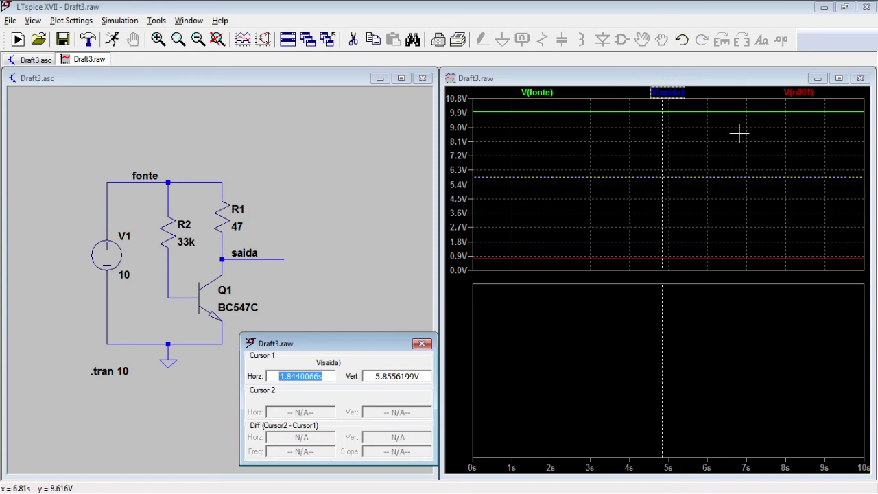
mouse_move(664, 101)
mouse_down()
mouse_move(553, 103)
mouse_move(690, 104)
mouse_move(672, 104)
mouse_up()
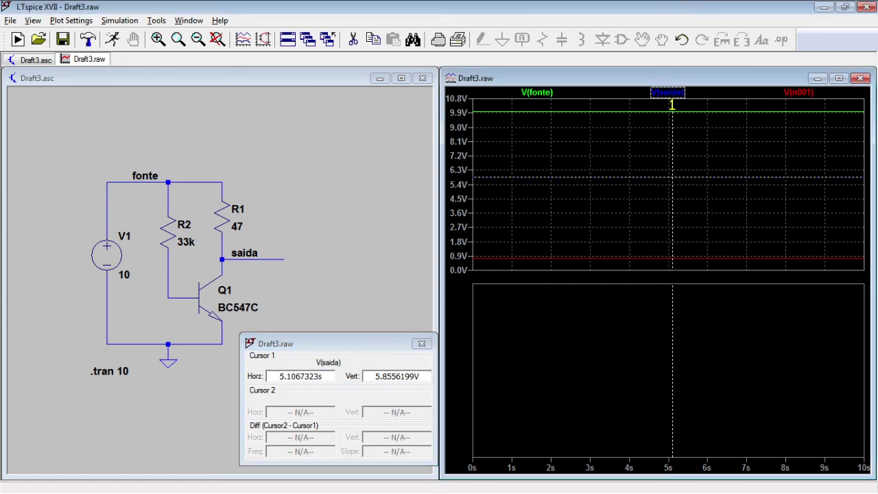
drag(329, 346, 335, 362)
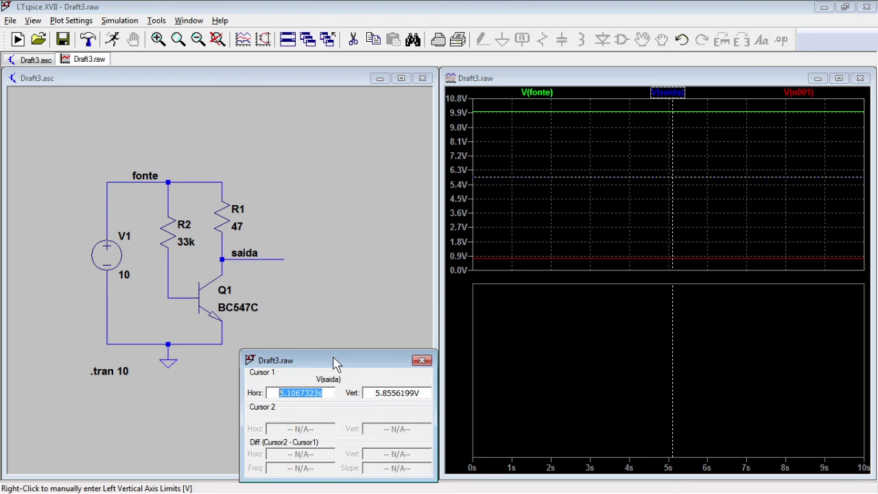
- Plot the base current and collector current of Q1 in the lower pane
click(589, 337)
click(368, 276)
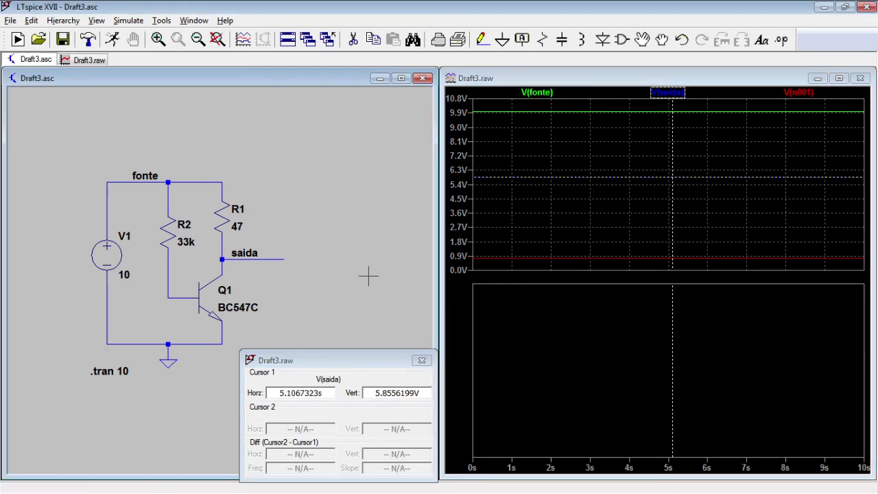
click(196, 292)
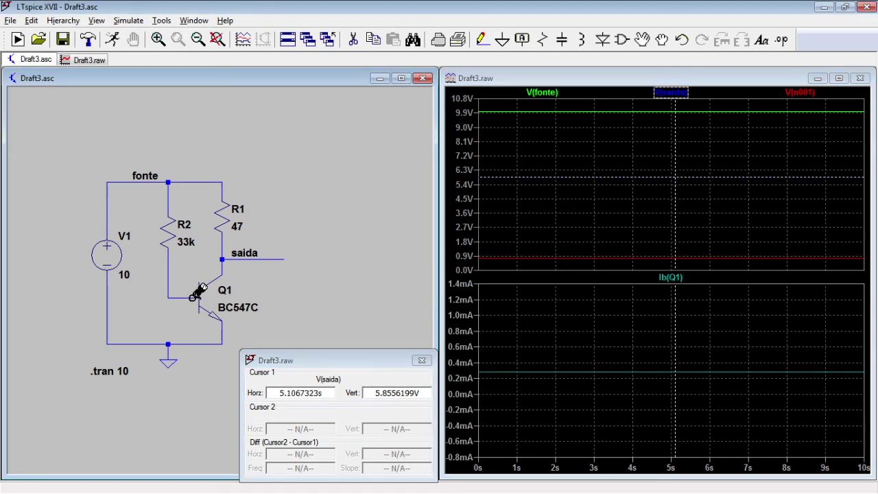
click(226, 264)
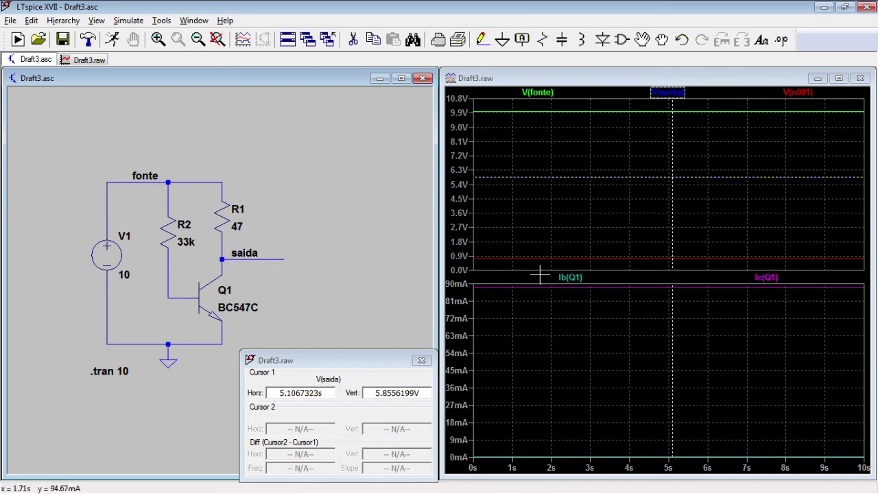
- Measure Ib(Q1) and Ic(Q1) with the cursor on their traces
click(575, 278)
drag(672, 290, 570, 290)
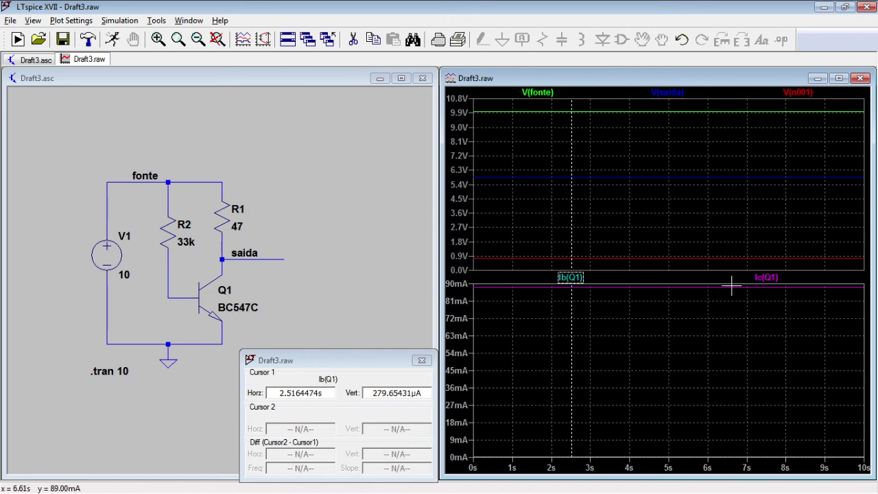
click(774, 278)
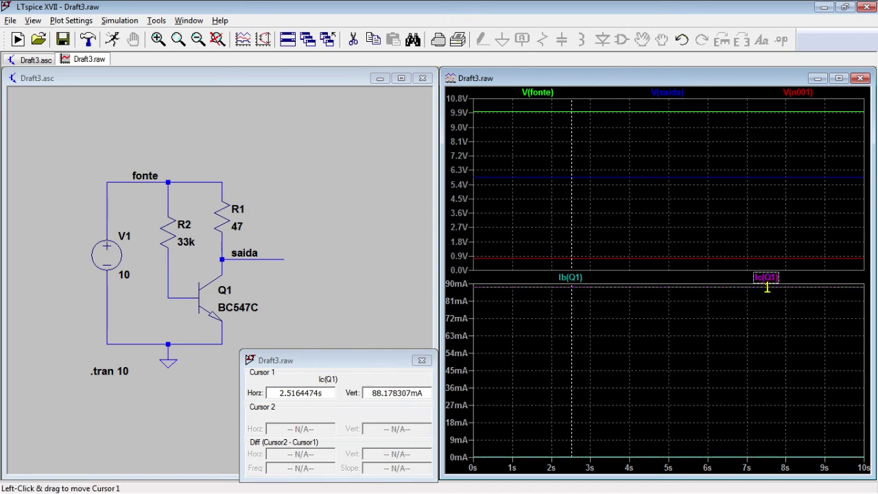
drag(767, 288, 765, 289)
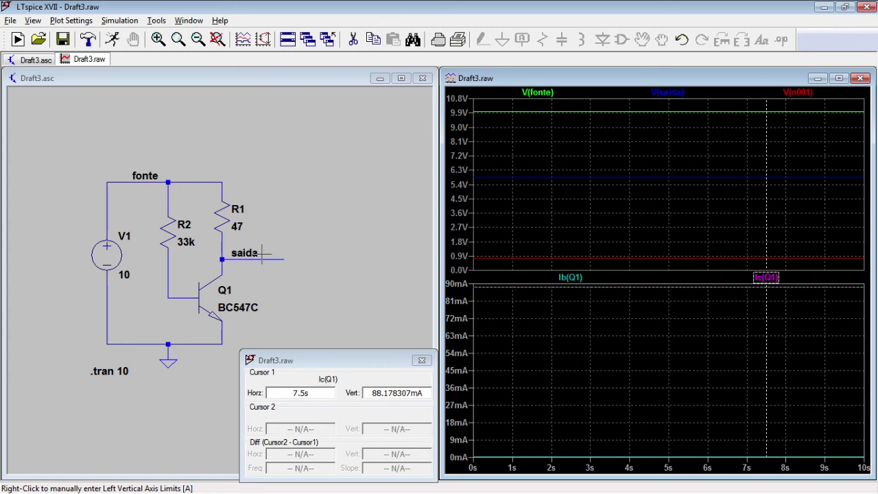
- Label the node joining R2 and the transistor's base as "base", with the label text rotated vertically
click(281, 237)
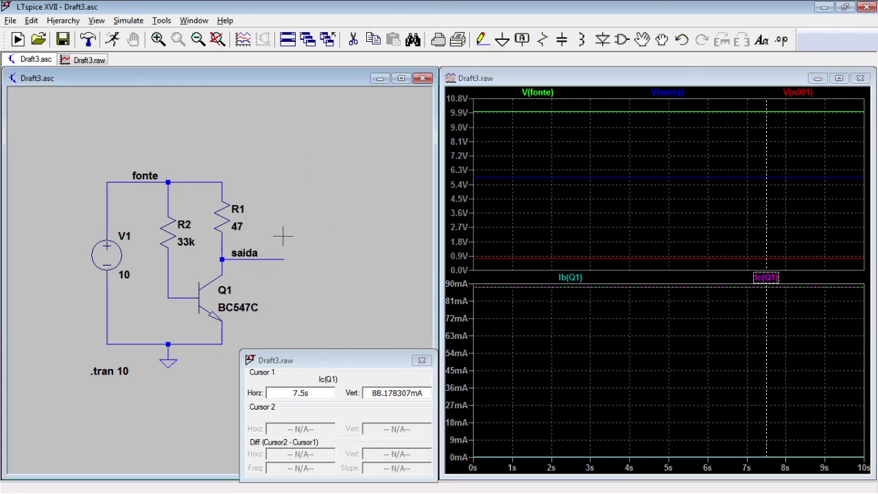
scroll(282, 230, up, 1)
scroll(238, 229, down, 3)
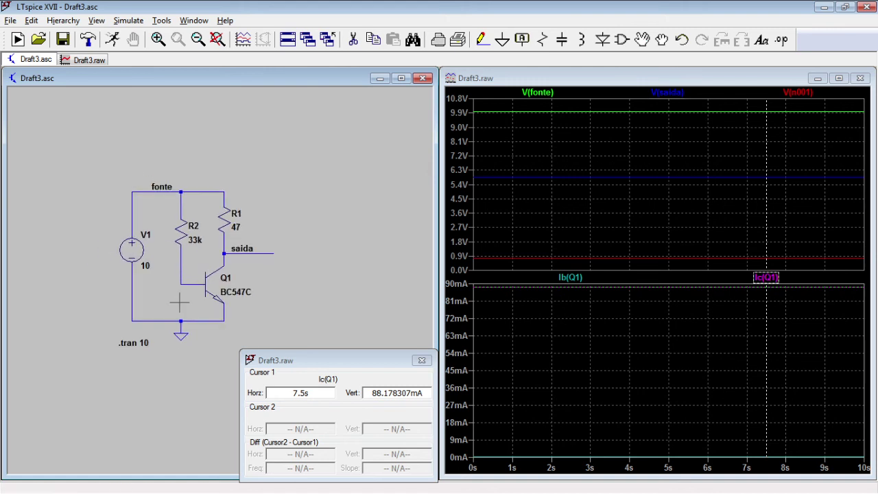
scroll(182, 298, up, 2)
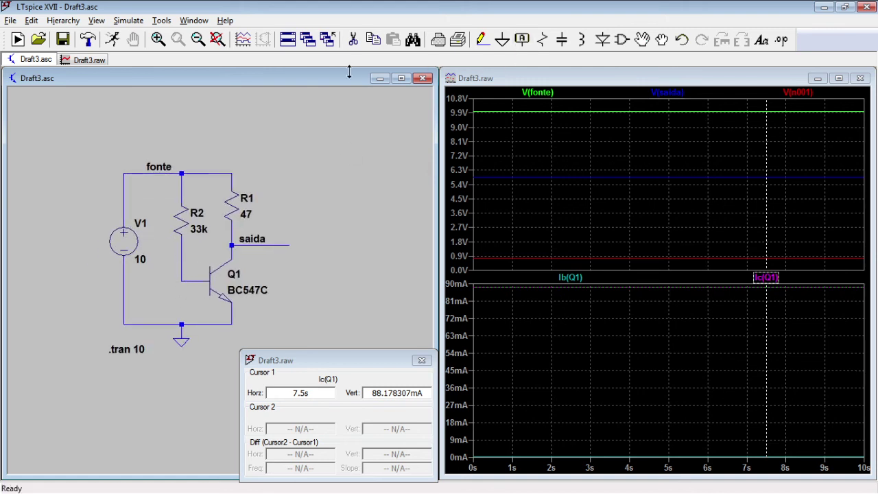
click(522, 42)
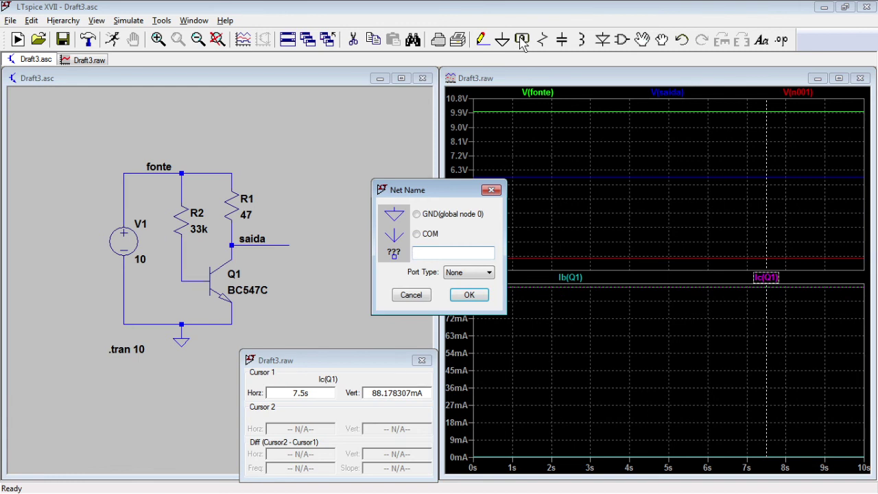
text(base)
key(Return)
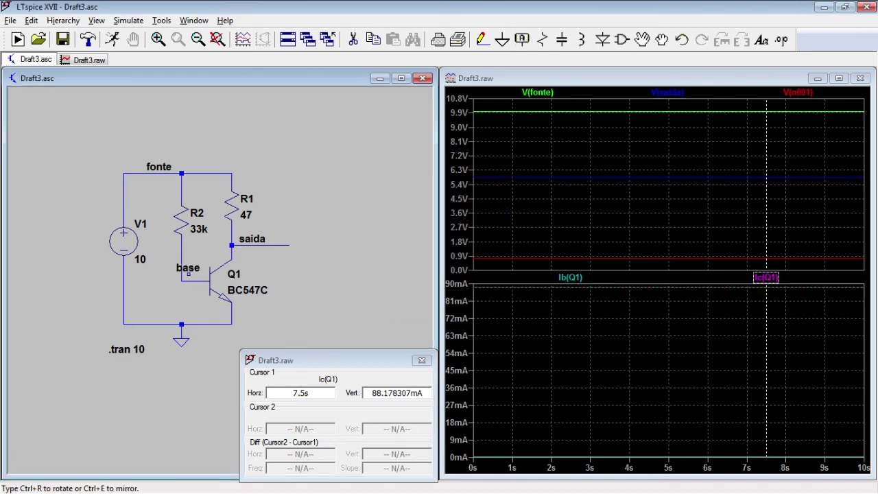
key(ctrl+r)
click(181, 274)
key(Escape)
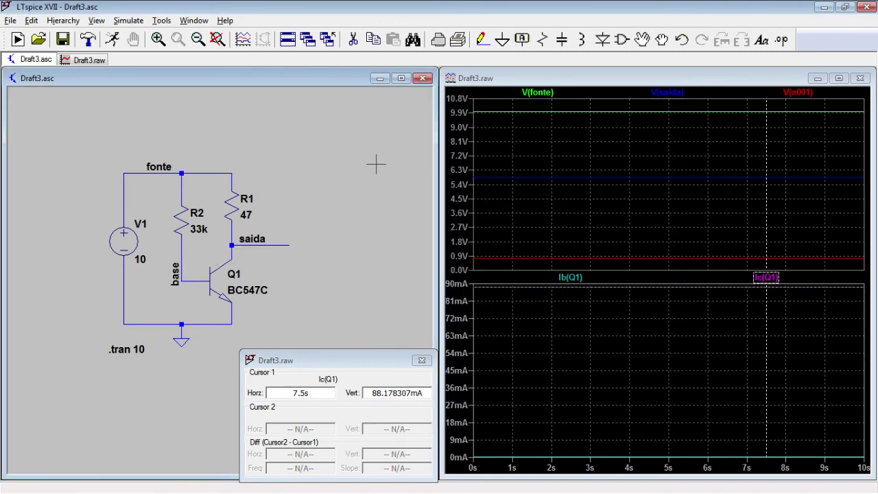
scroll(87, 295, up, 1)
scroll(85, 294, up, 3)
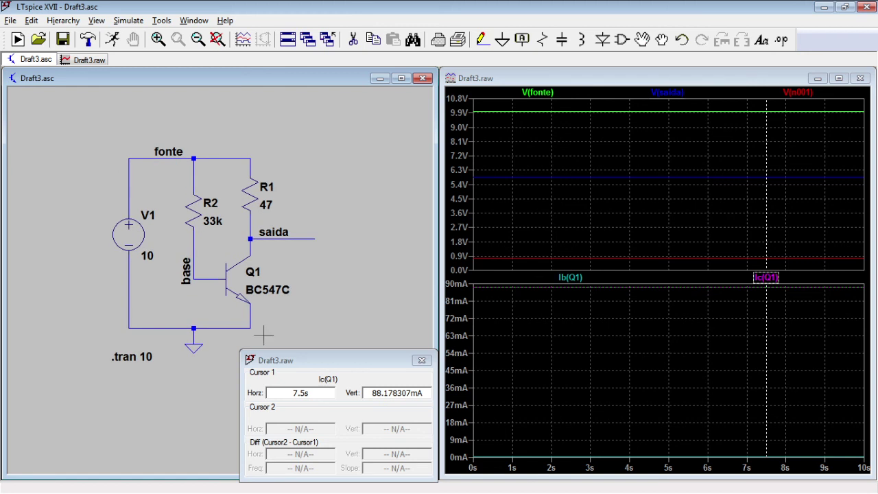
scroll(265, 335, down, 5)
scroll(183, 299, down, 4)
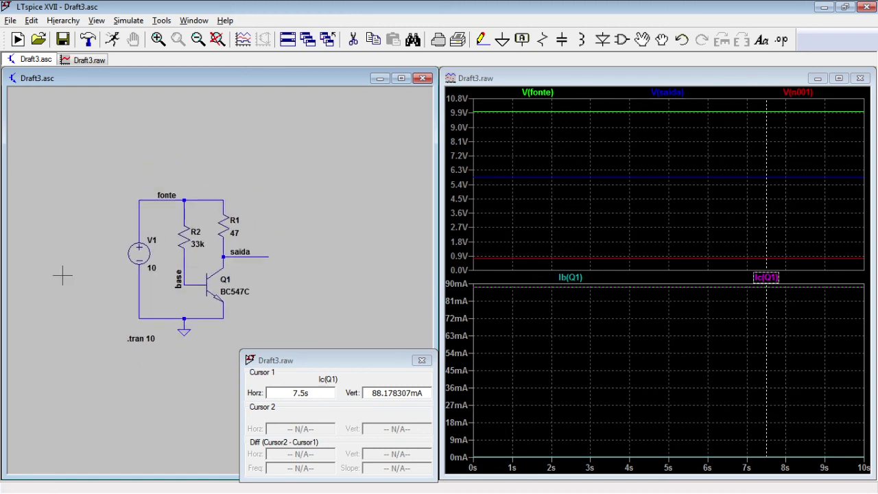
scroll(102, 267, up, 3)
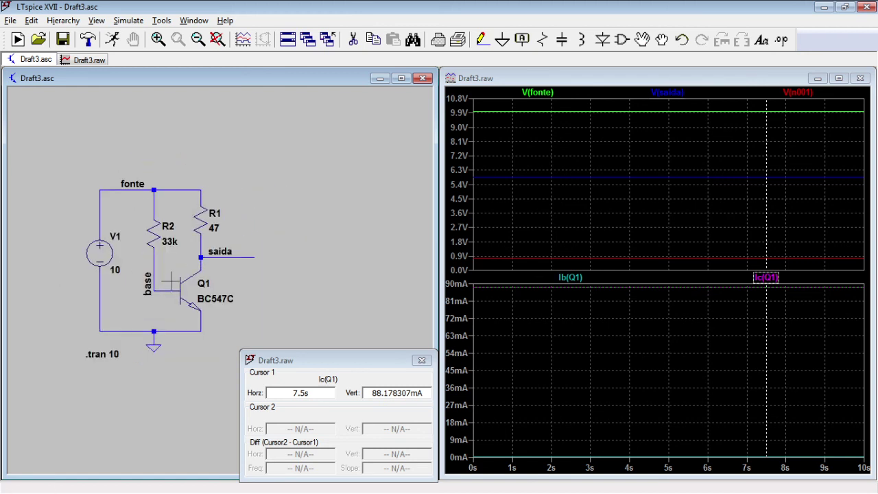
scroll(148, 282, down, 2)
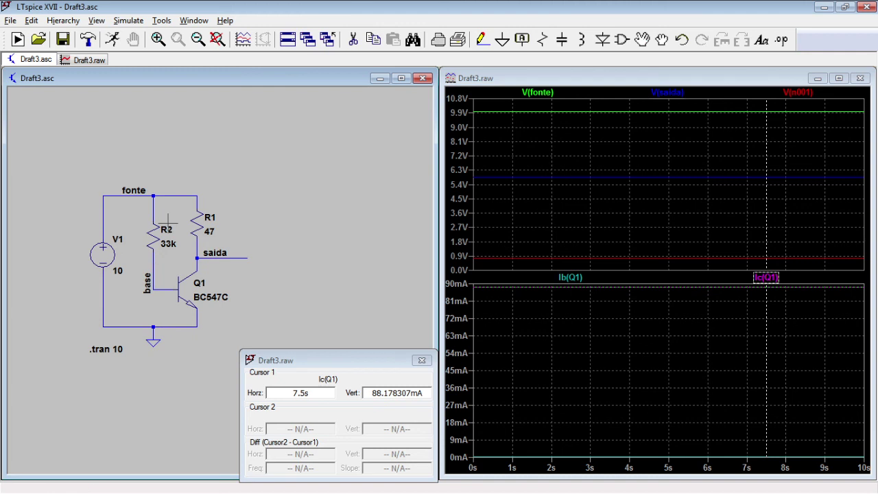
- Copy the base net label to the empty area below the circuit, rotated so it reads horizontally
scroll(147, 300, up, 2)
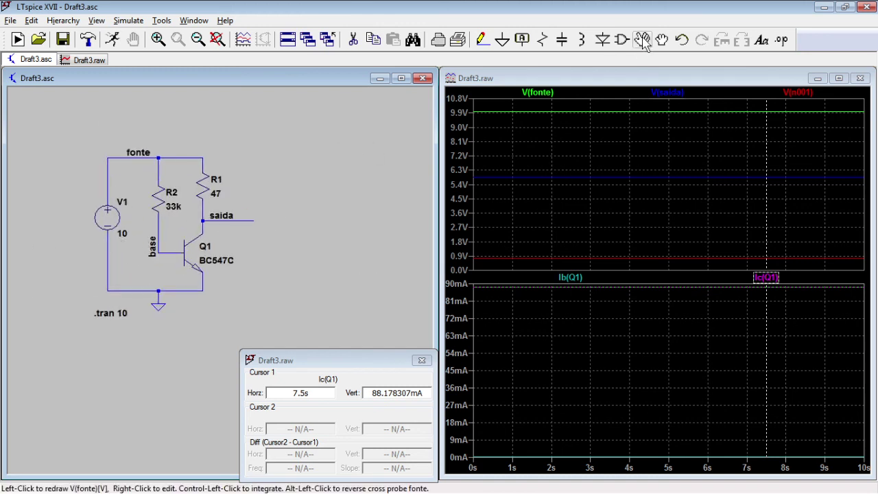
click(374, 41)
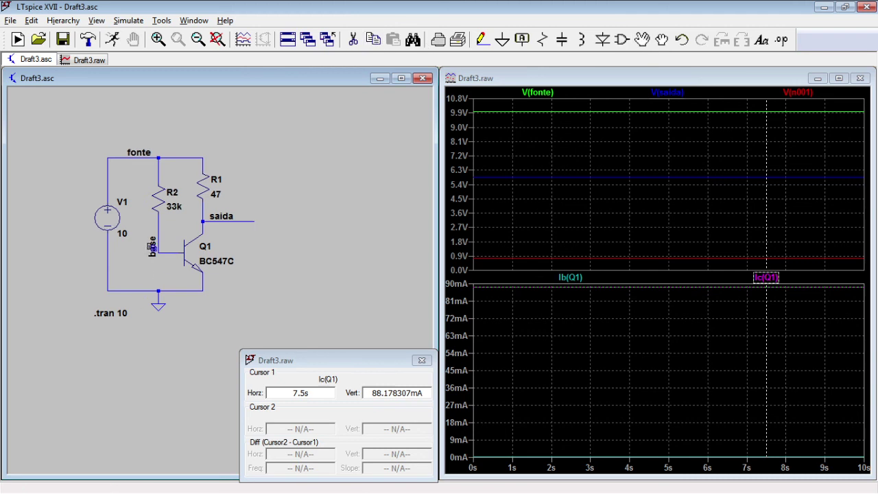
click(151, 246)
key(ctrl+r)
click(192, 366)
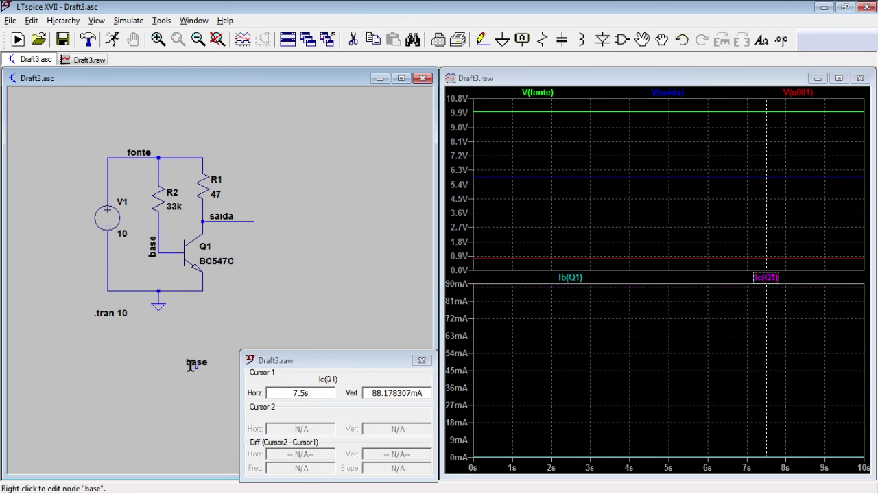
- Place a ground symbol below the circuit and a second voltage source directly above it
click(502, 41)
right_click(120, 418)
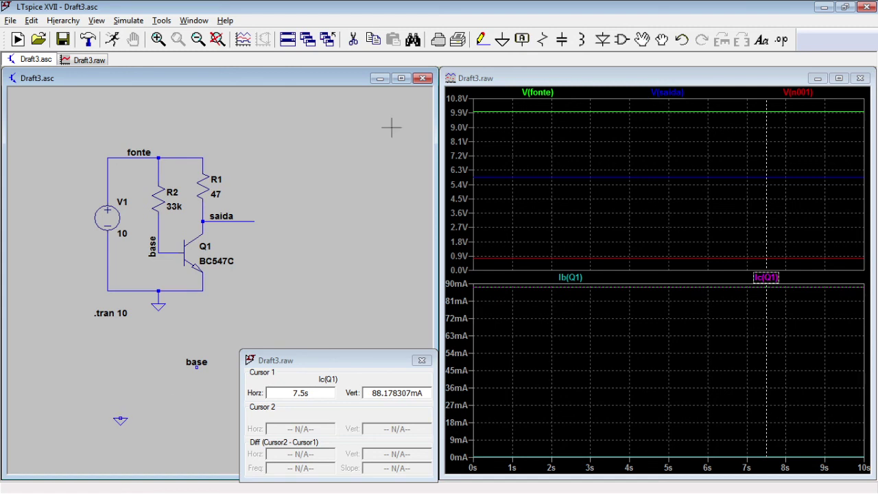
click(622, 43)
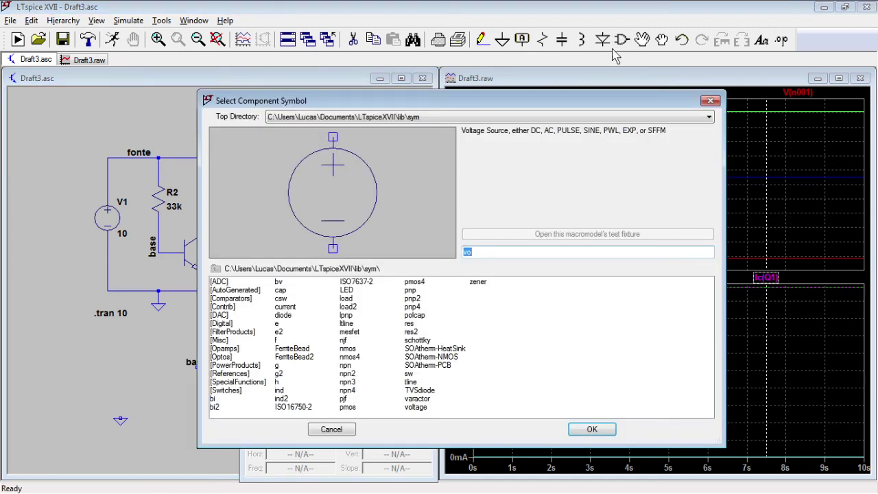
click(442, 407)
click(591, 429)
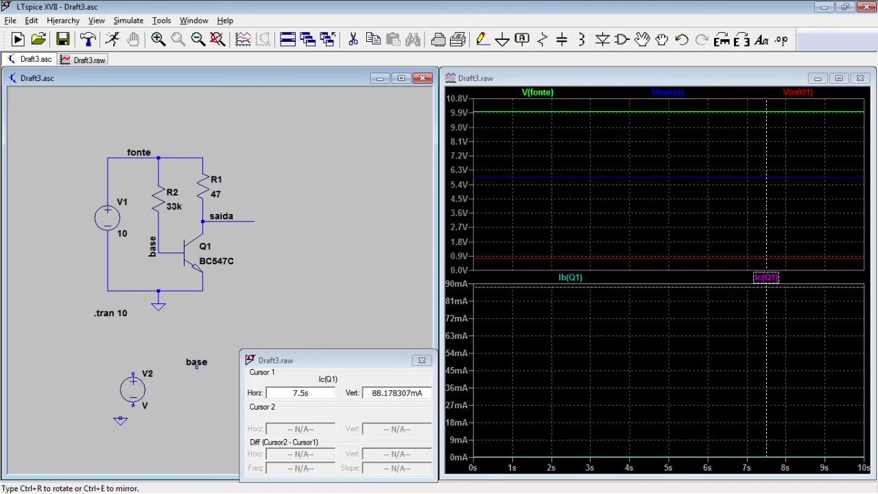
click(120, 382)
right_click(120, 382)
- Configure voltage source V2 as a sine with 0 V offset, 1m amplitude and 1k frequency
right_click(123, 384)
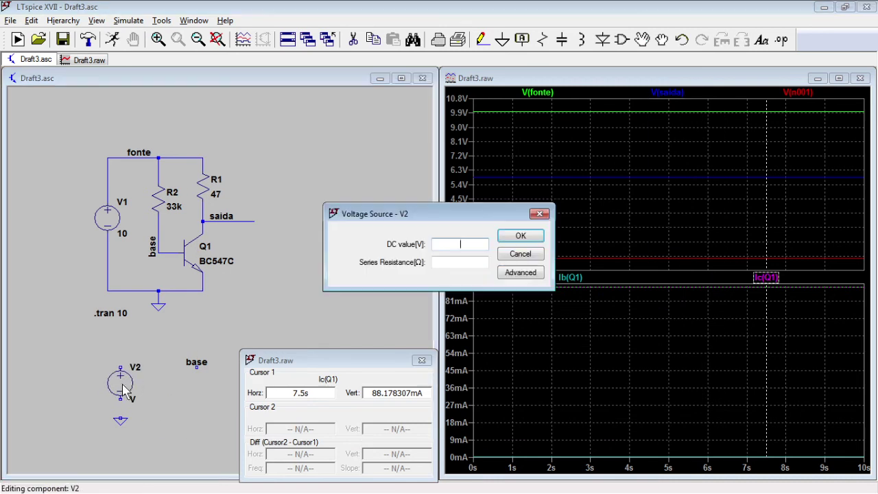
click(519, 273)
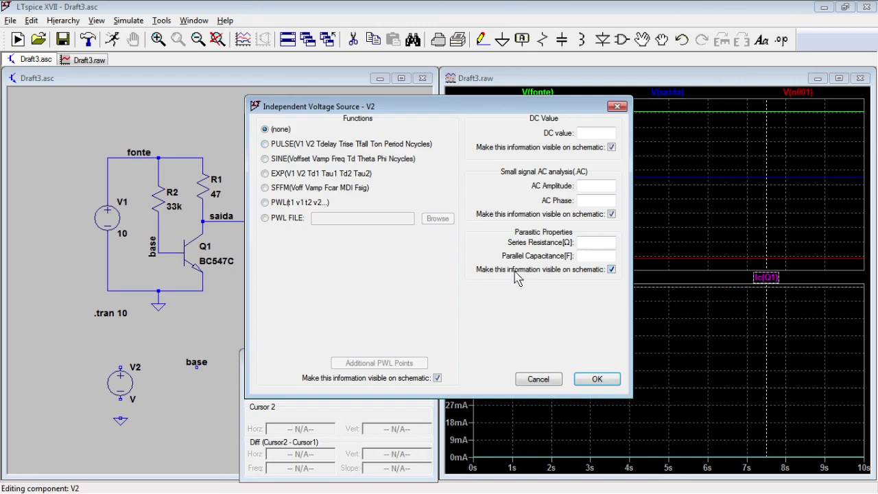
click(277, 159)
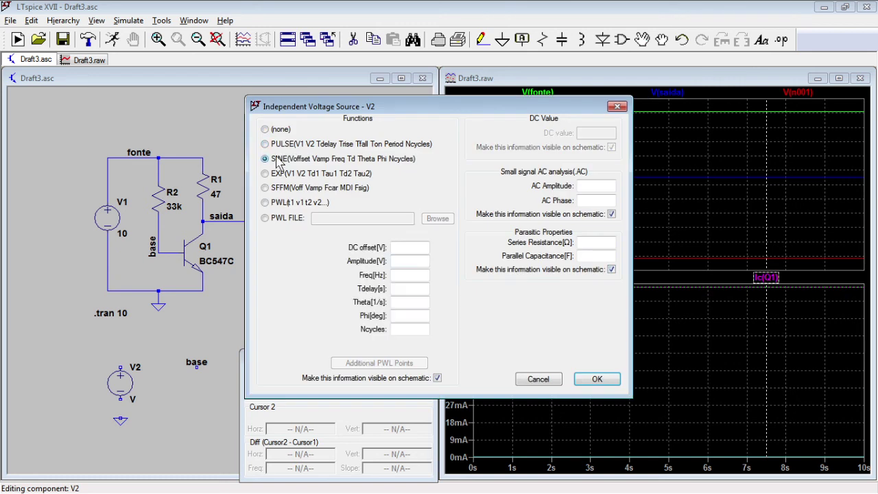
click(414, 249)
text(1k)
key(Tab)
click(597, 379)
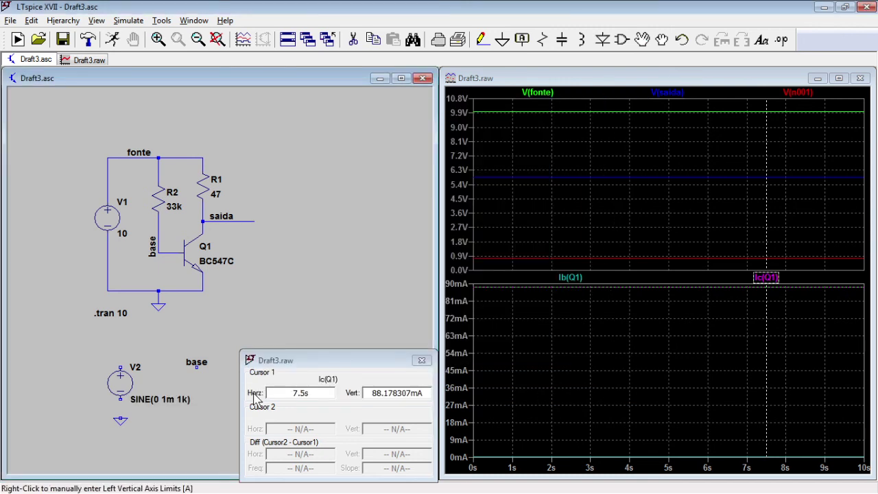
- Wire V2 to the ground symbol and the copied base label, and move the V2 name to the source's left side
click(482, 40)
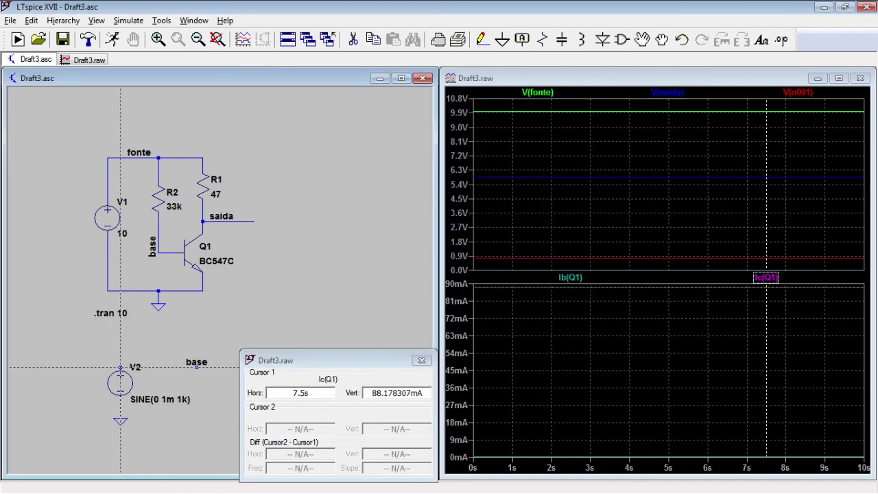
click(195, 367)
right_click(196, 367)
click(642, 40)
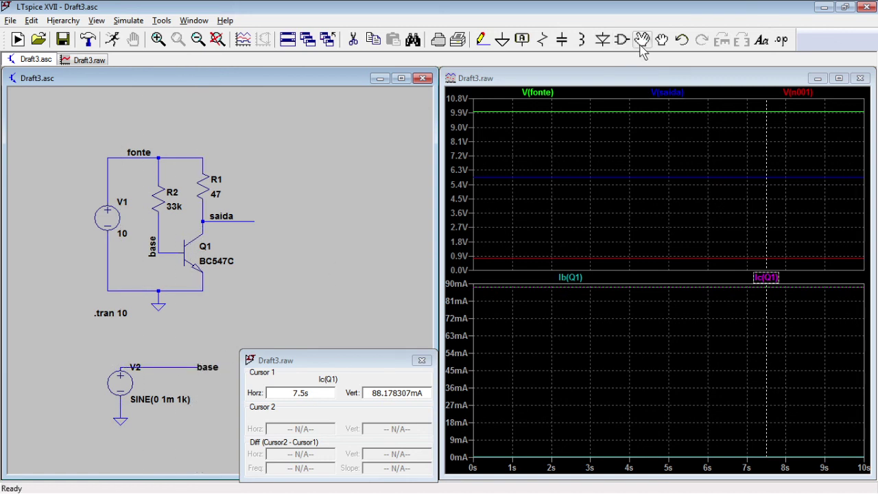
click(135, 366)
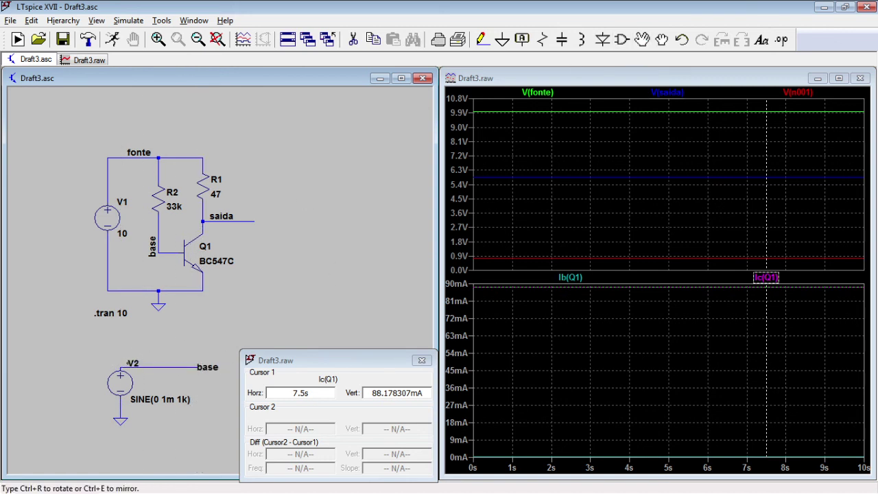
click(101, 366)
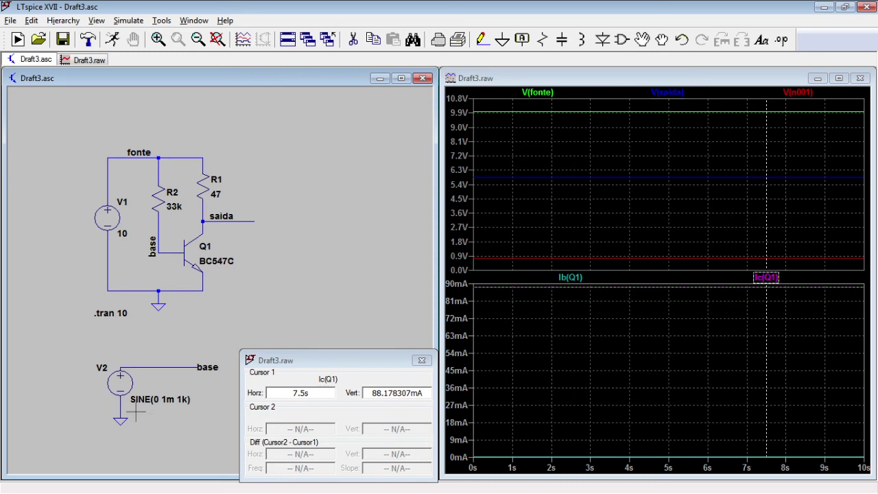
- Insert a horizontal capacitor in the wire between V2 and the base label and set its value to 10u
click(561, 40)
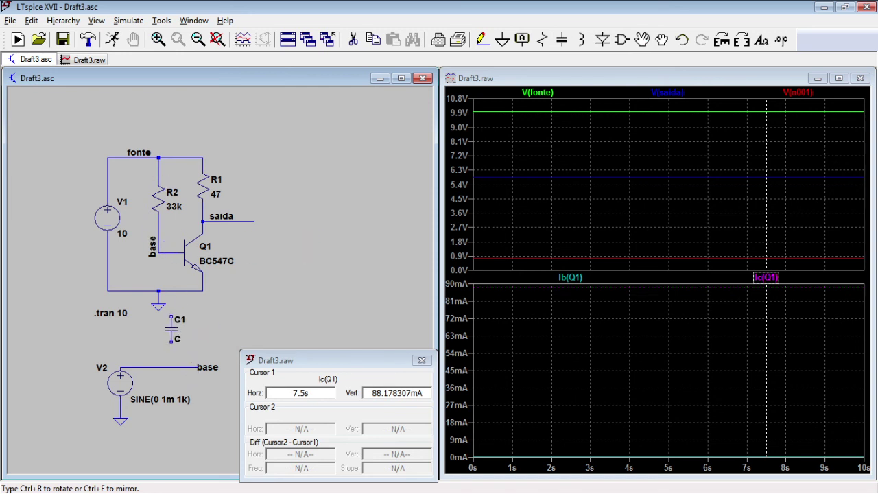
key(ctrl+r)
key(Escape)
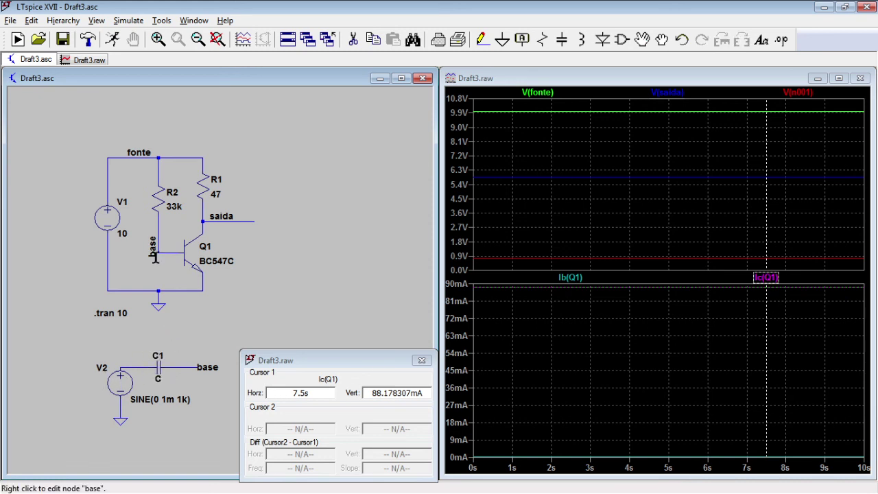
right_click(158, 379)
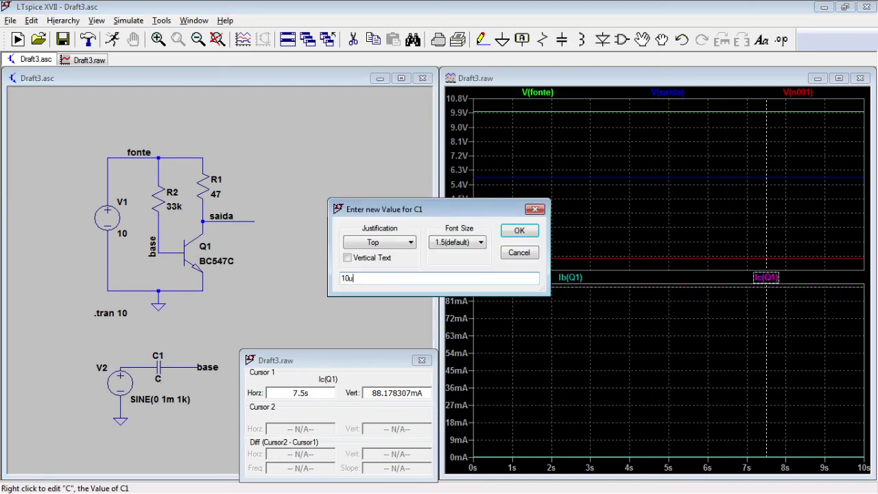
text(10u)
key(Return)
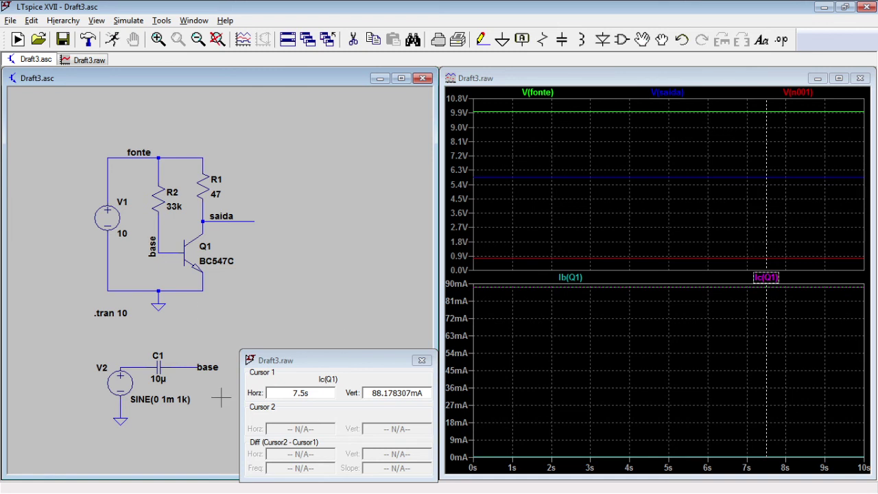
- Run the simulation and delete the Ib(Q1) and Ic(Q1) traces from the lower pane
click(117, 46)
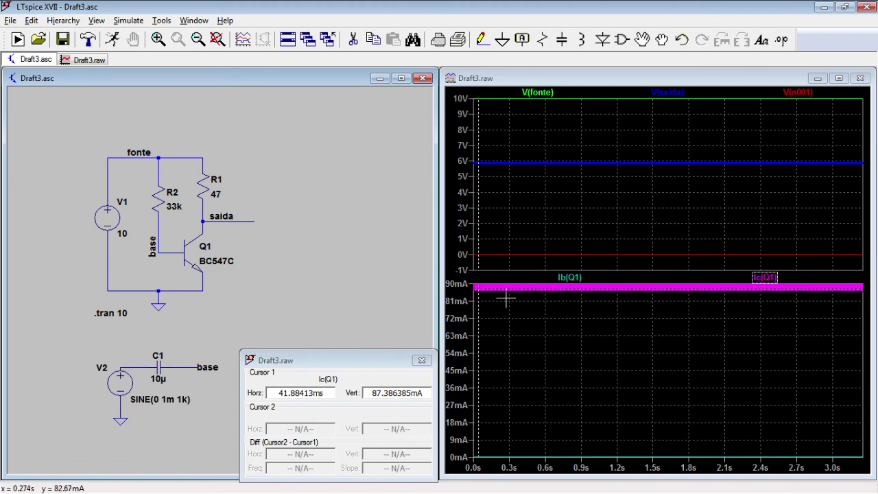
right_click(588, 277)
click(471, 288)
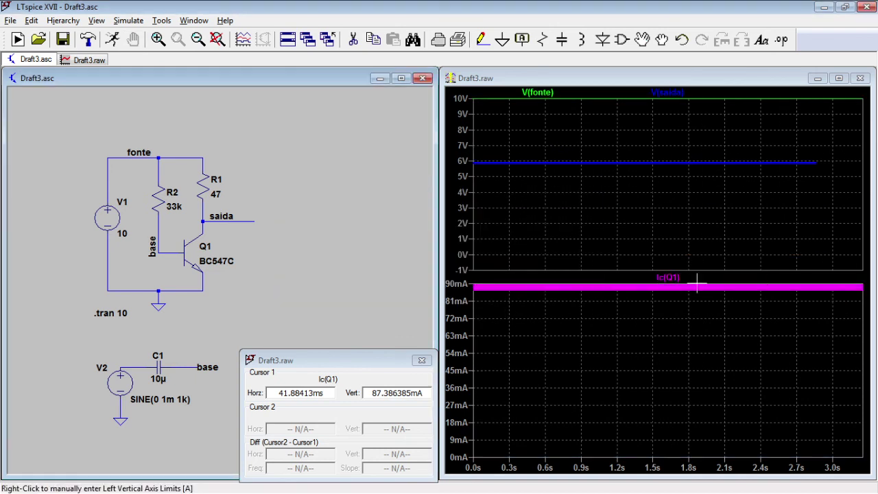
right_click(669, 283)
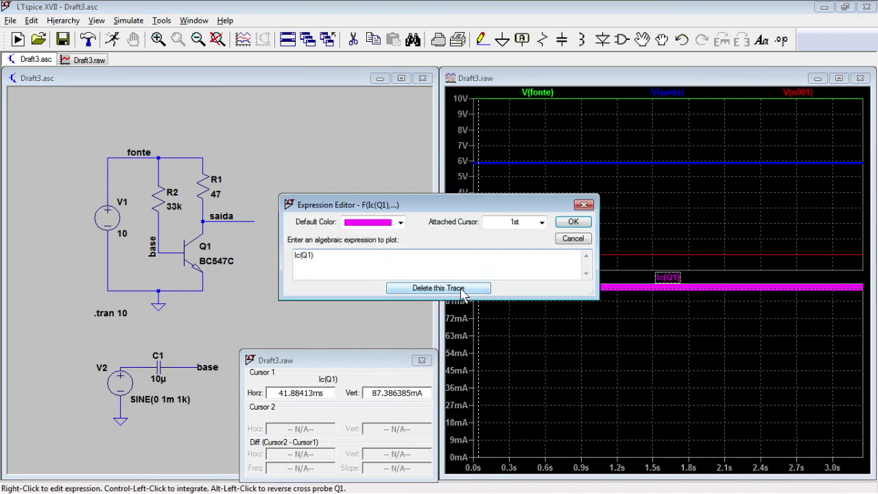
click(470, 292)
click(502, 375)
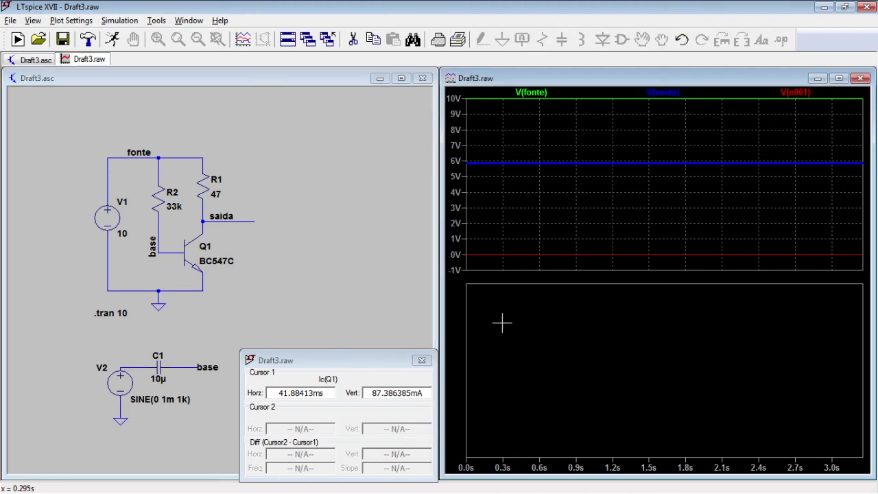
- Delete the V(fonte) and V(n001) traces and move the V(saida) trace to the lower pane
right_click(527, 91)
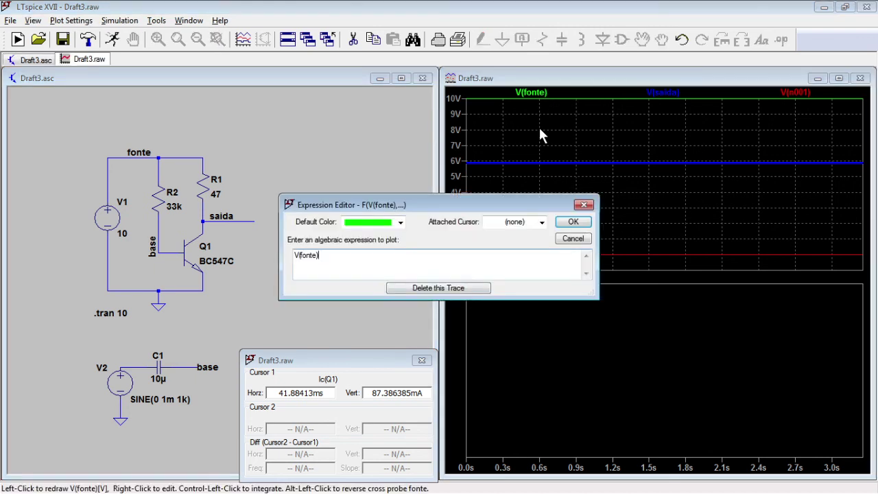
click(441, 288)
right_click(766, 94)
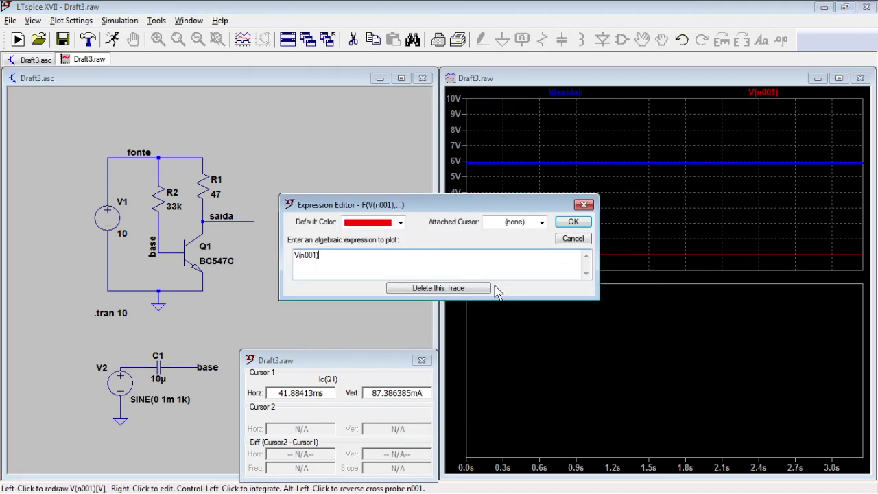
click(478, 288)
drag(676, 94, 648, 351)
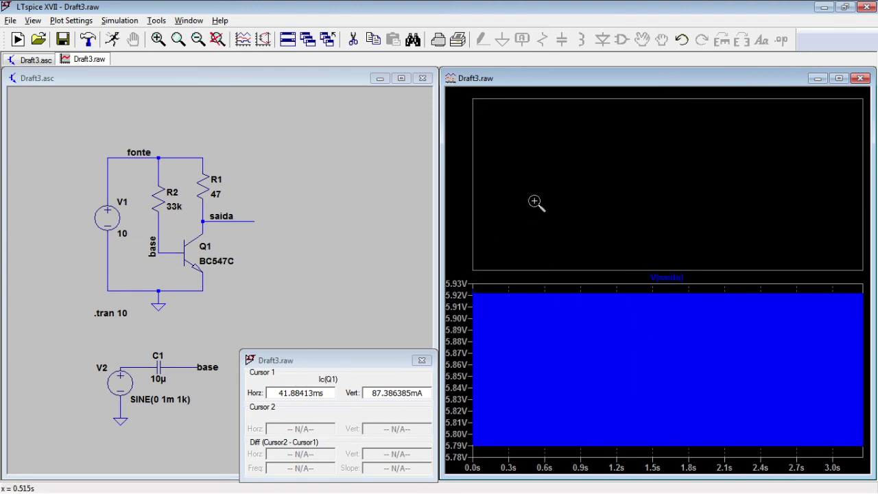
- Plot the voltage between V2 and C1 in the empty upper pane and zoom the time axis to about 6.6–9.9 ms
key(ctrl+g)
click(136, 354)
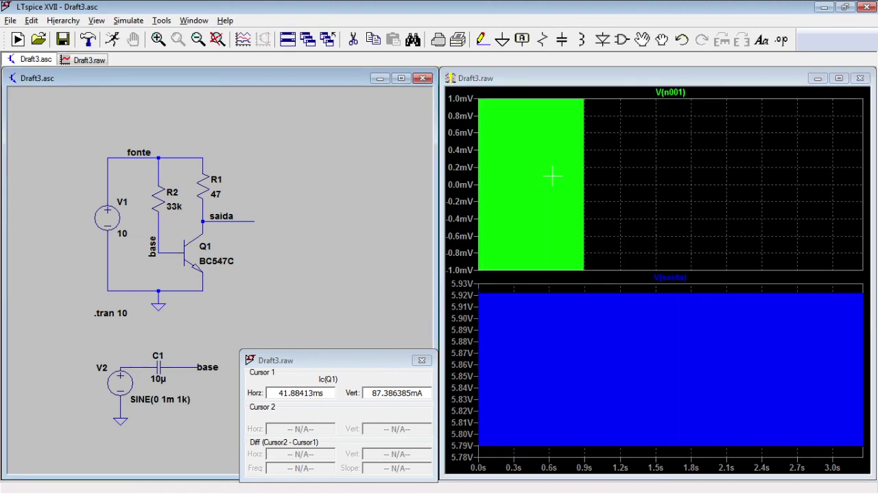
click(493, 275)
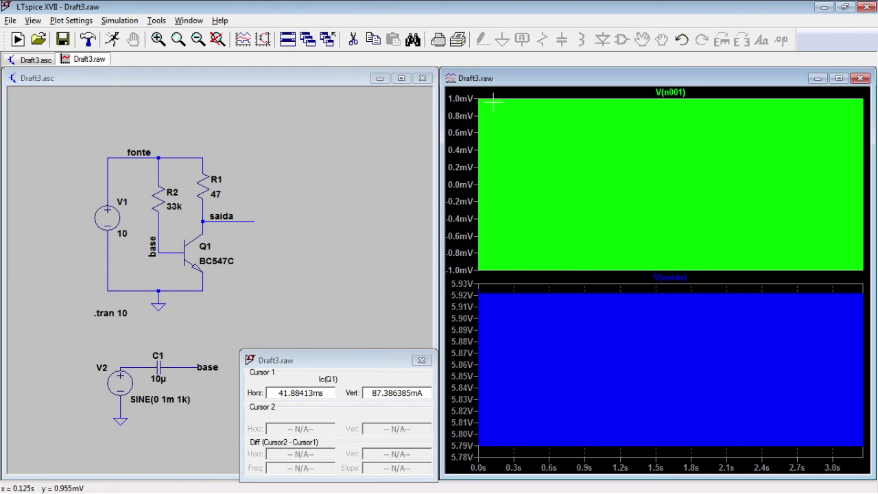
drag(486, 264, 472, 79)
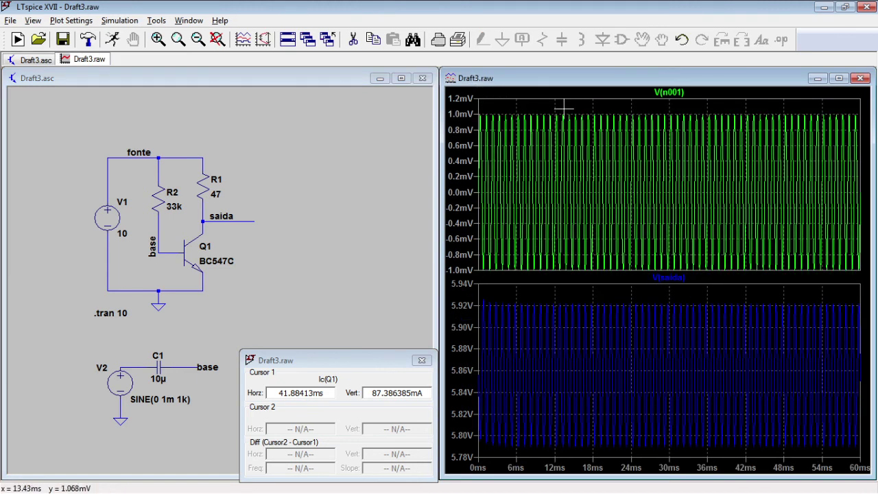
drag(554, 103, 679, 100)
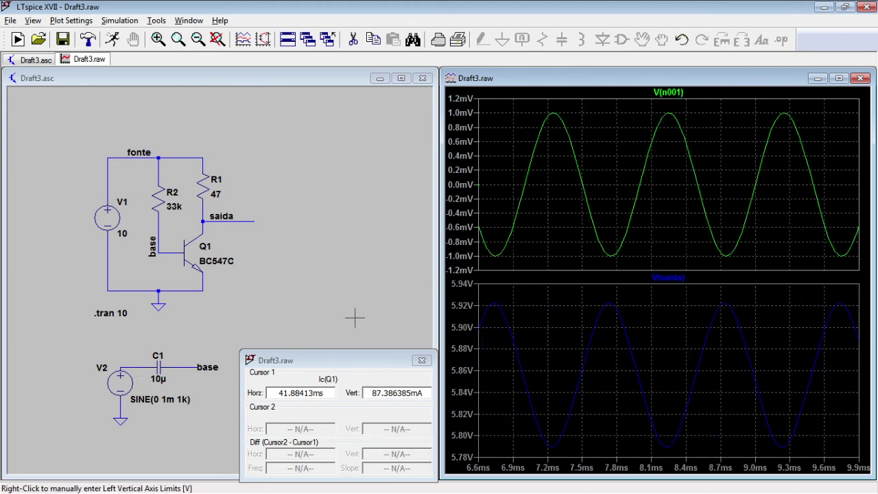
- Attach both cursors to V(n001) and place them on two neighbouring peaks to measure the input signal's frequency
click(680, 95)
mouse_move(667, 96)
mouse_down()
mouse_move(553, 101)
mouse_move(564, 103)
mouse_up()
click(666, 93)
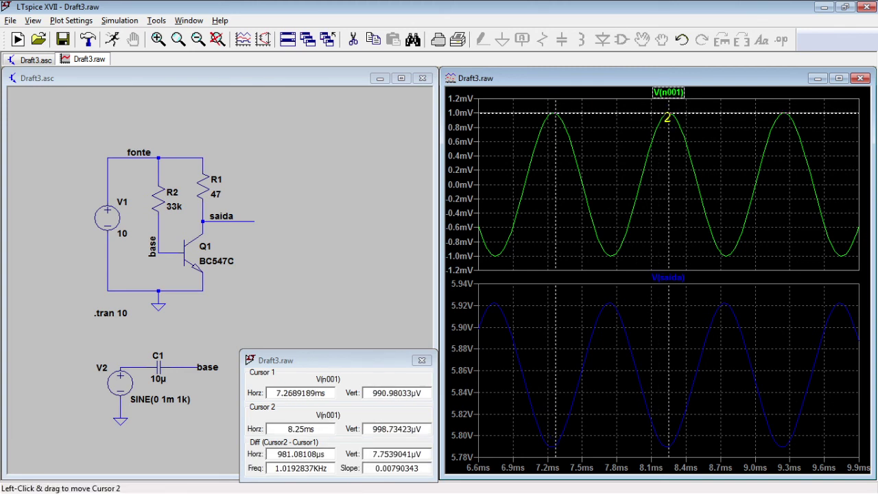
drag(672, 117, 669, 121)
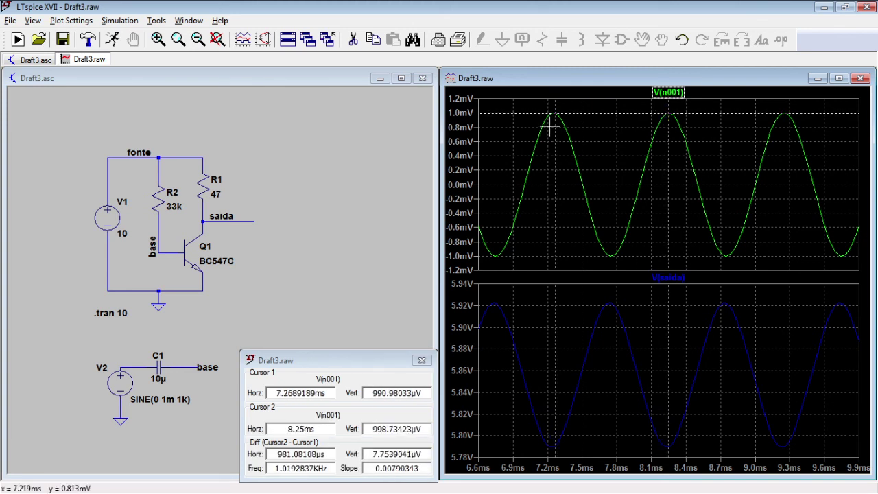
drag(555, 126, 553, 128)
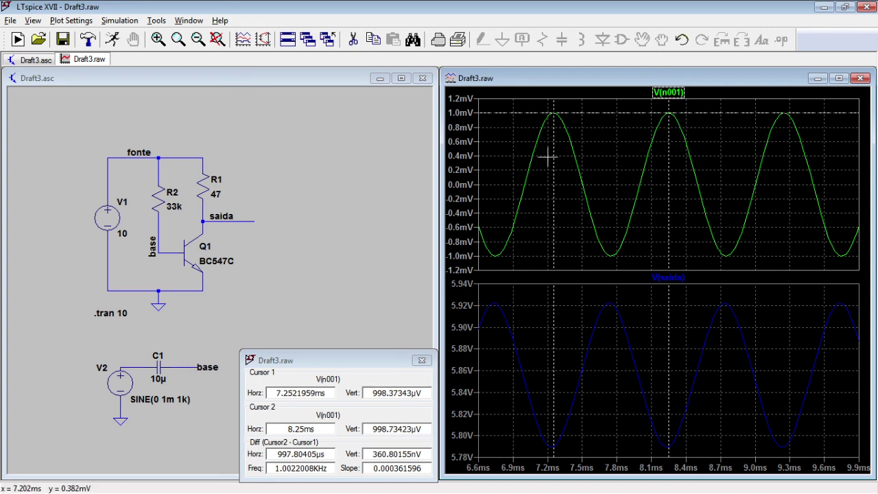
drag(327, 467, 275, 467)
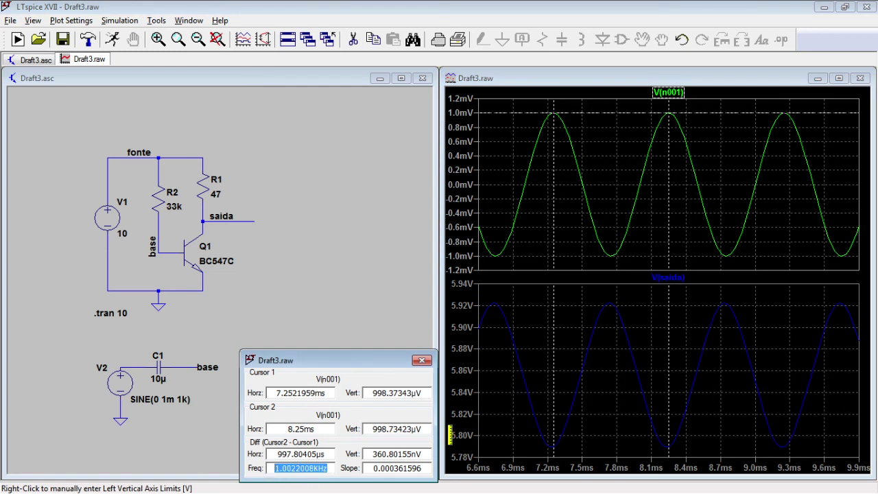
- Place the second cursor on the V(n001) trough after the first cursor's peak to measure the input's peak-to-peak voltage
drag(669, 122, 610, 140)
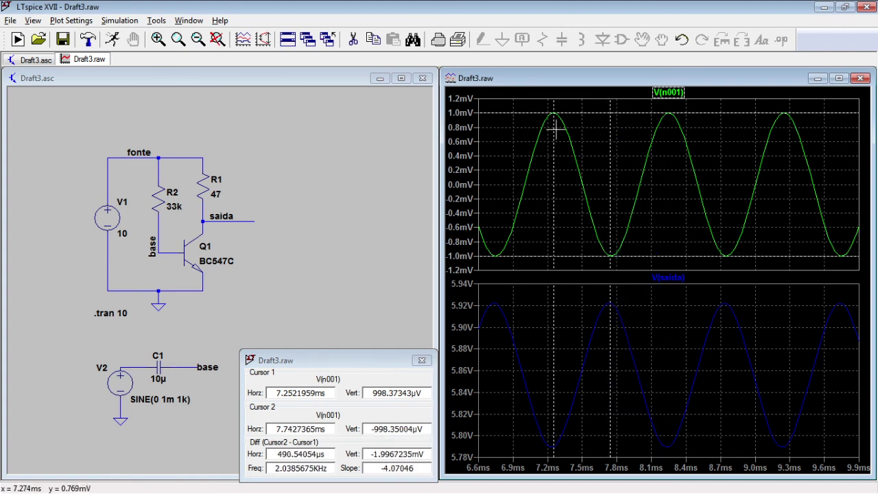
drag(555, 125, 553, 126)
drag(374, 459, 419, 457)
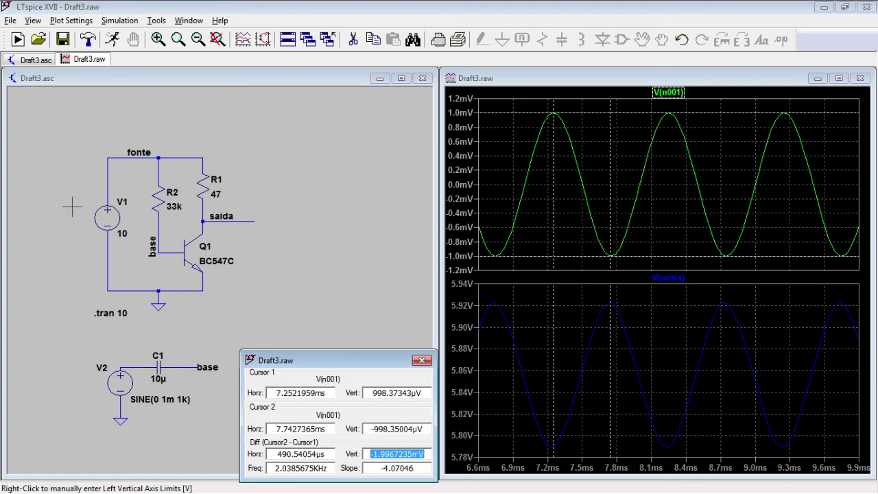
- Attach both cursors to V(saida) and align them with an adjacent trough and peak to measure the output's peak-to-peak voltage
click(677, 280)
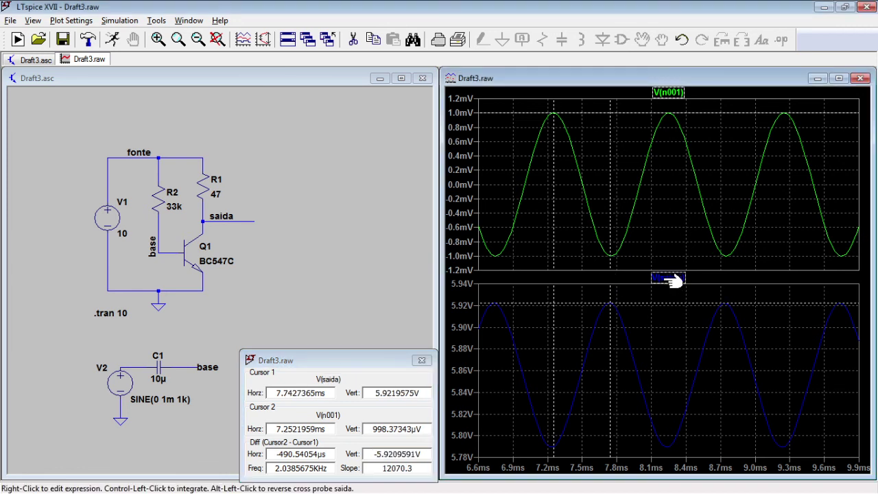
click(671, 280)
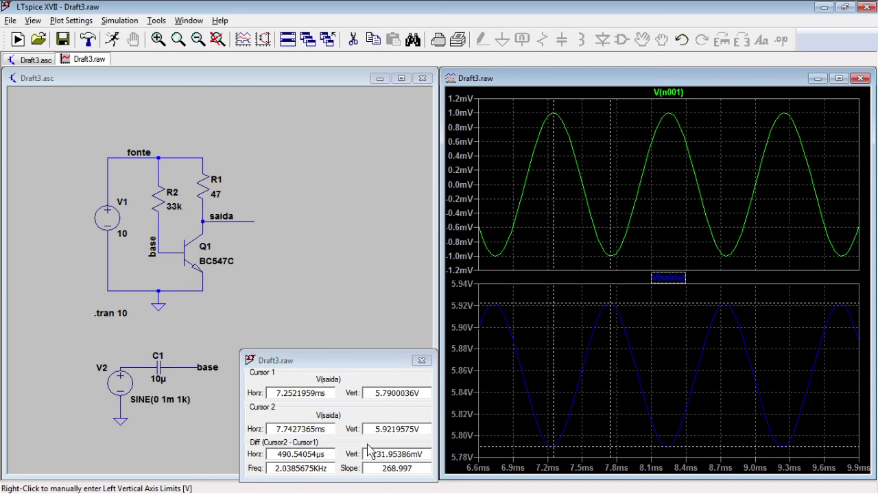
drag(370, 453, 414, 454)
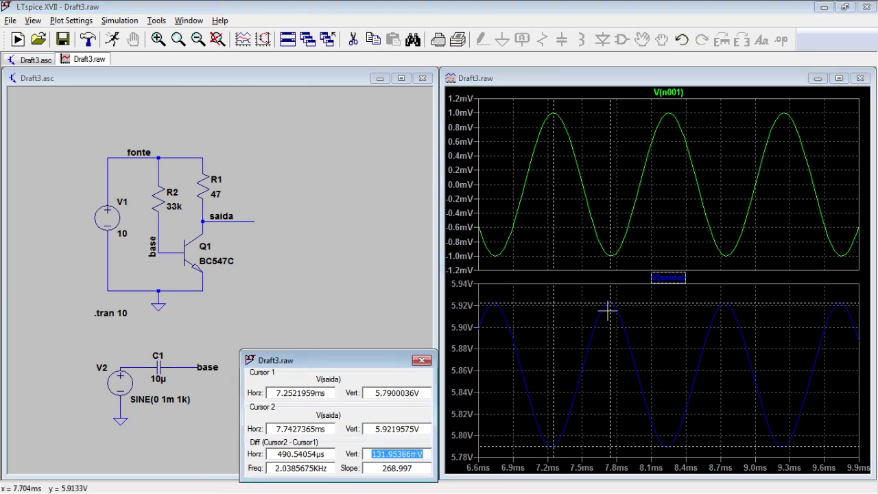
drag(553, 417, 552, 417)
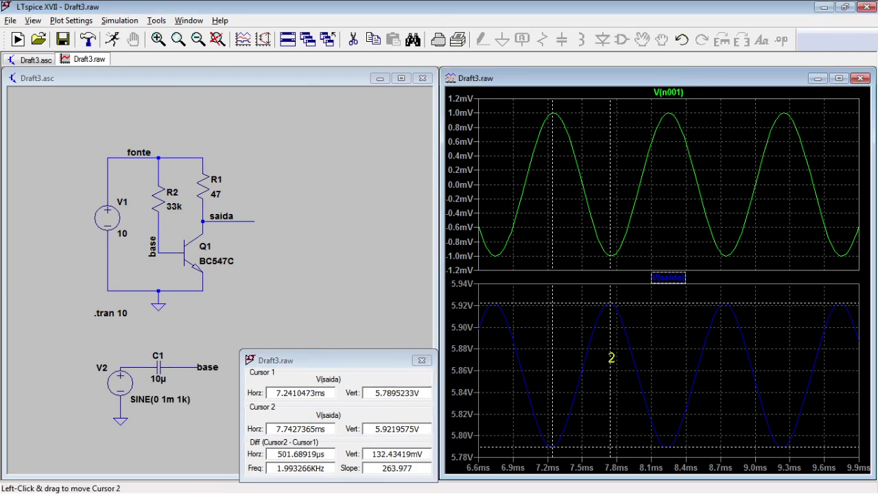
drag(611, 357, 611, 357)
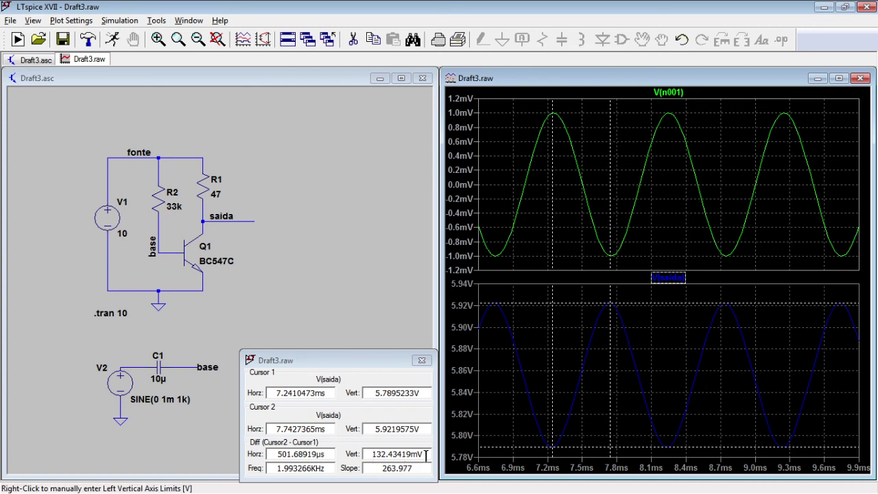
- Reattach both cursors to V(n001) to check its peak-to-peak voltage, and return them to V(saida) for comparison
click(672, 93)
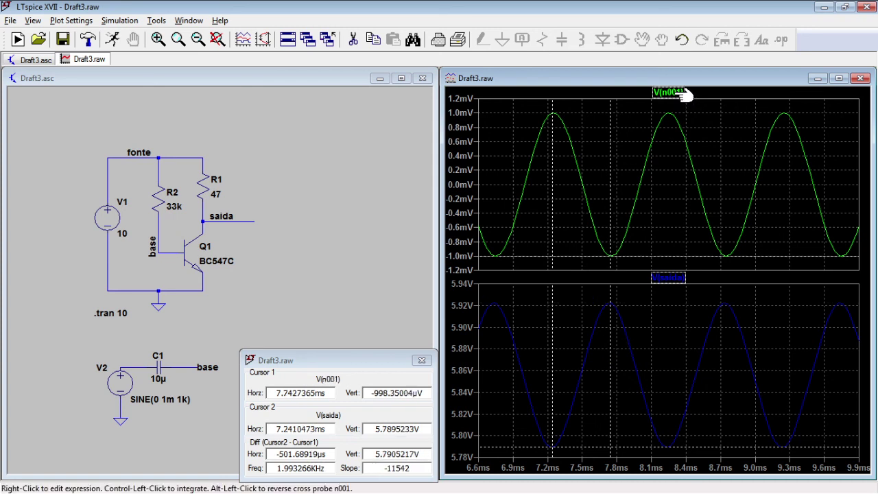
click(673, 93)
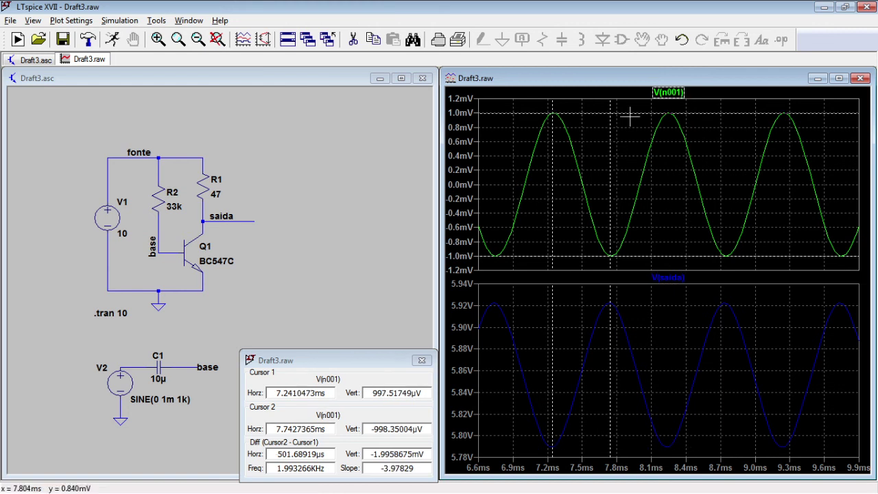
drag(373, 453, 421, 453)
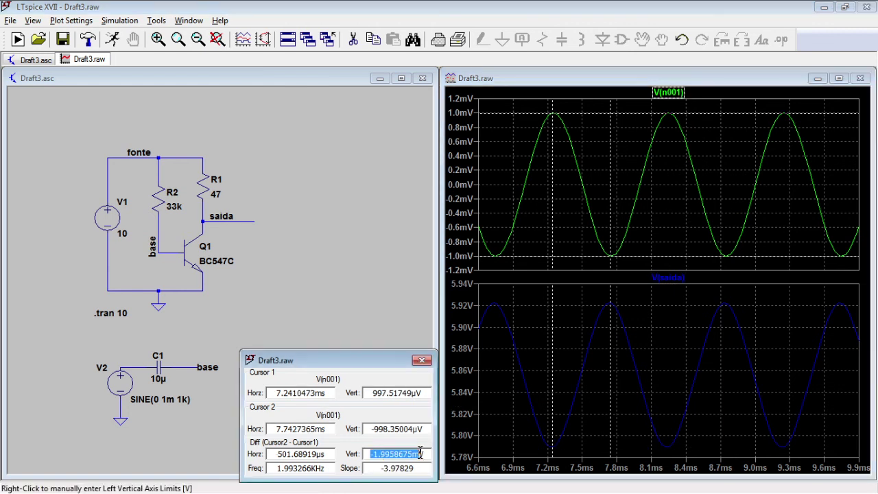
click(676, 280)
click(676, 280)
click(676, 280)
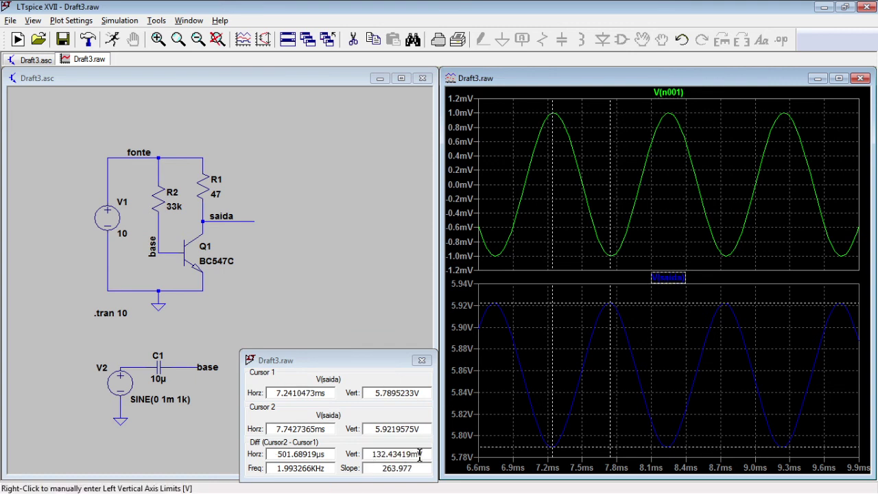
- Switch to Calculator, divide the 132 mV output swing by the 2 mV input swing for the voltage gain, and return to LTspice
click(2, 214)
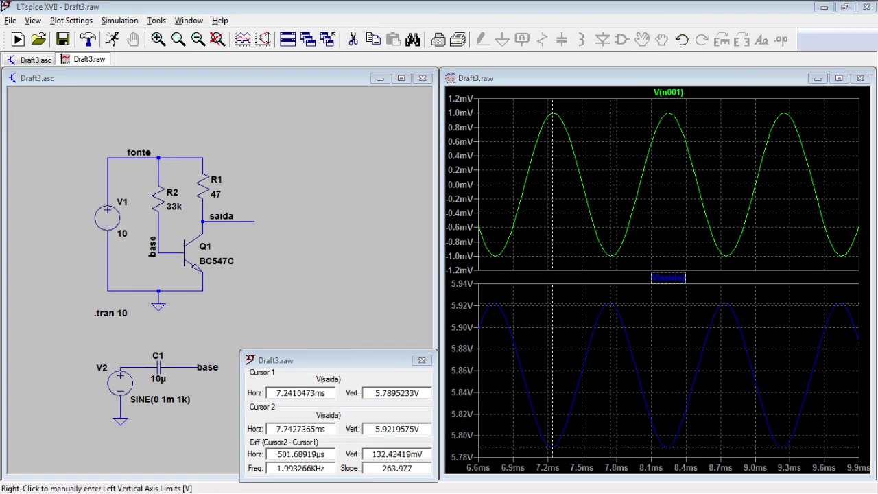
drag(302, 103, 740, 32)
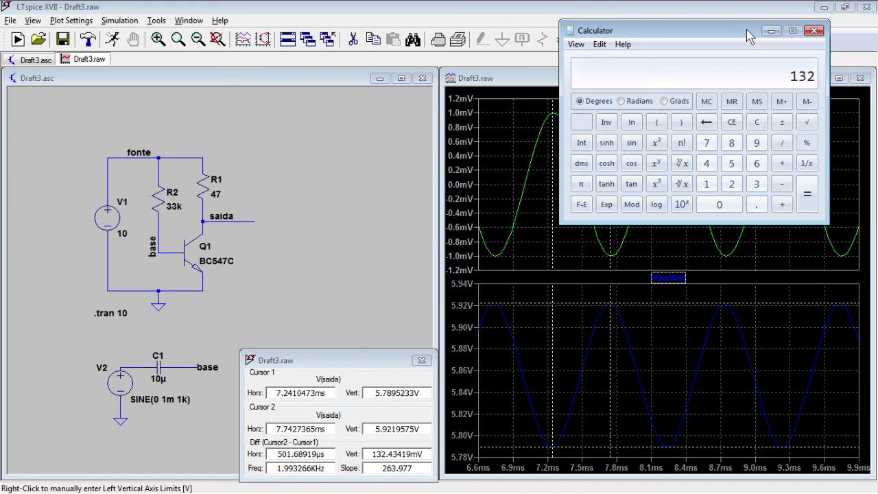
key(Return)
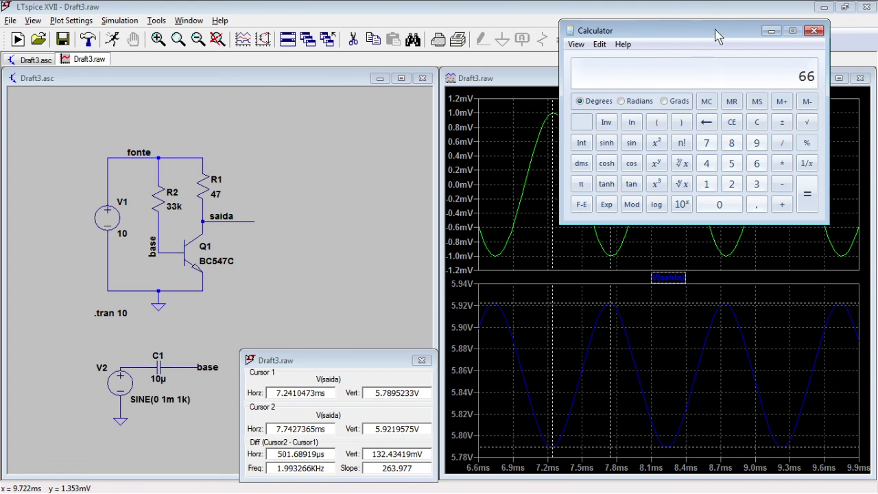
drag(734, 30, 770, 28)
click(537, 8)
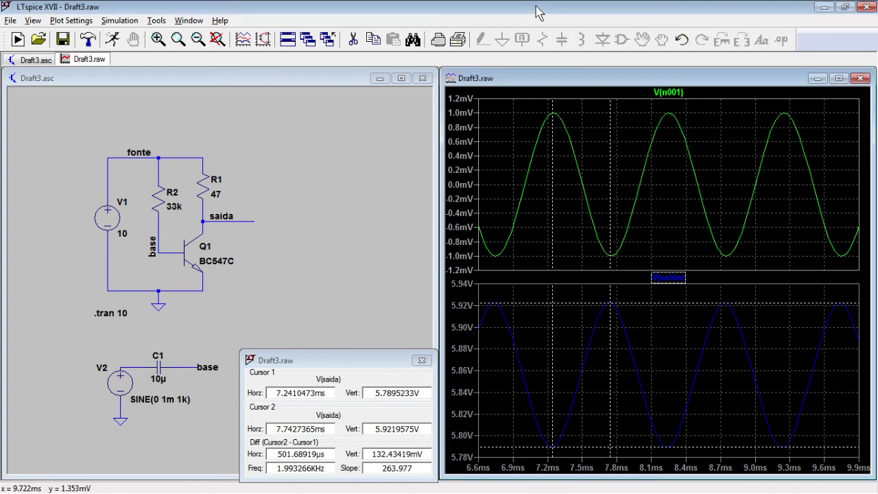